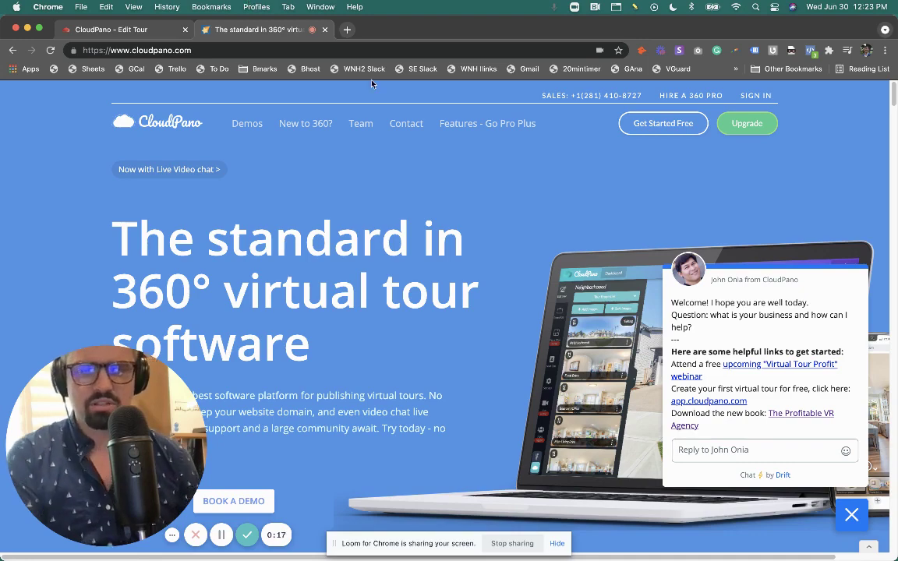
- Look through the CloudPano home page down to the demo tours and tour creation sections
scroll(329, 330, down, 4)
scroll(387, 325, up, 3)
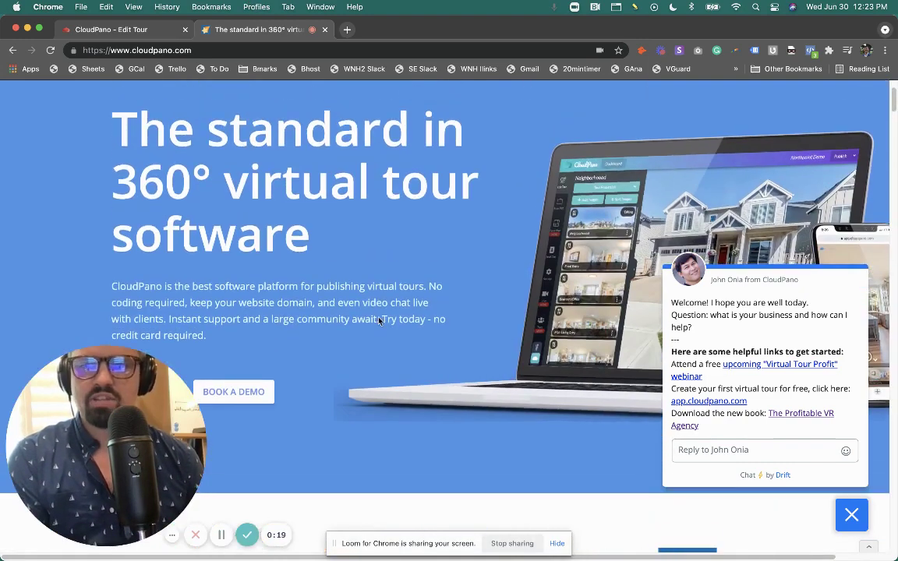
scroll(404, 302, up, 3)
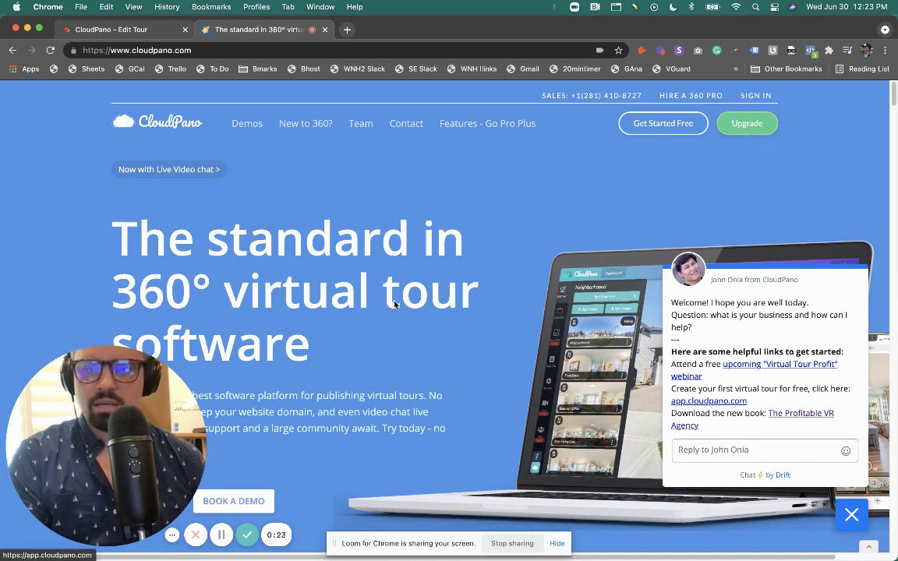
scroll(395, 304, down, 20)
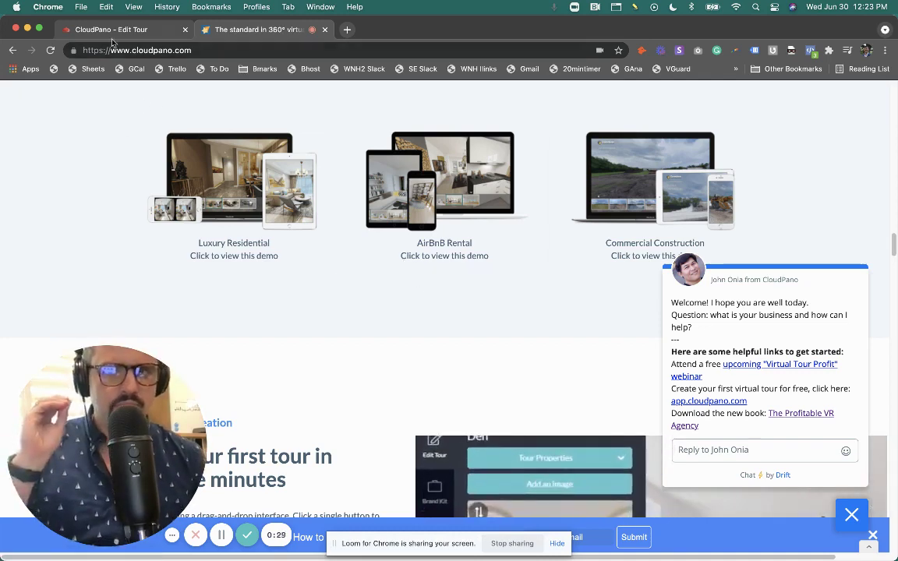
- Go to the open tour editor and look around the Clash of Clans Video scene in several directions
click(153, 30)
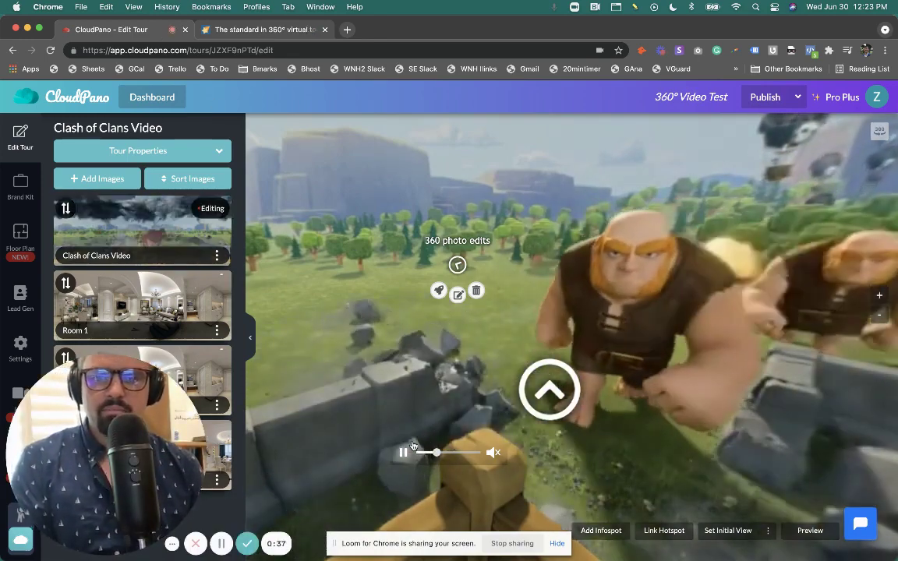
drag(416, 443, 490, 200)
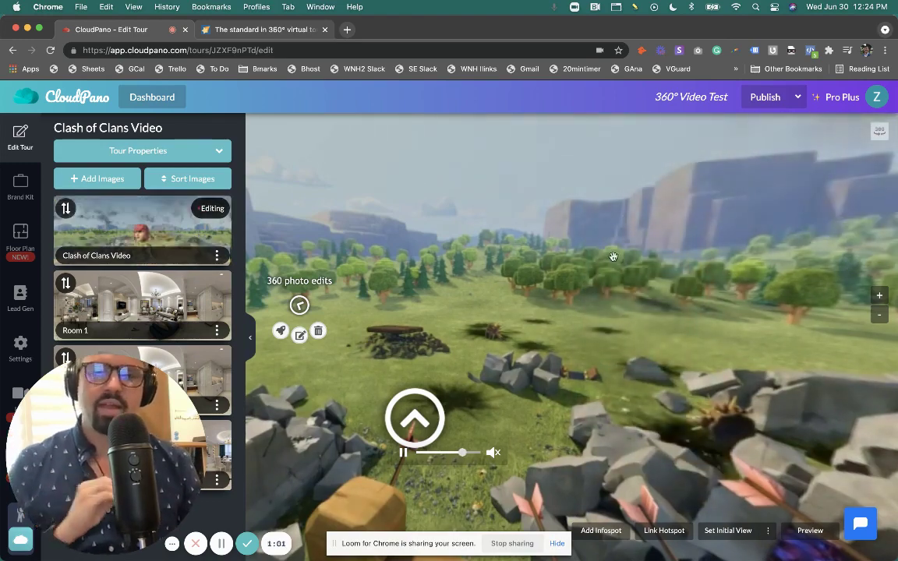
drag(603, 265, 620, 263)
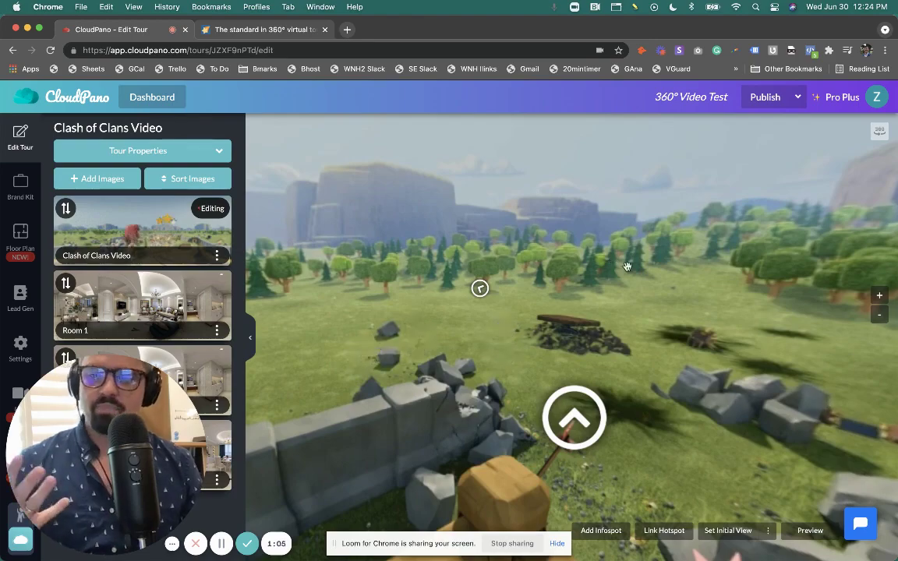
drag(640, 265, 535, 263)
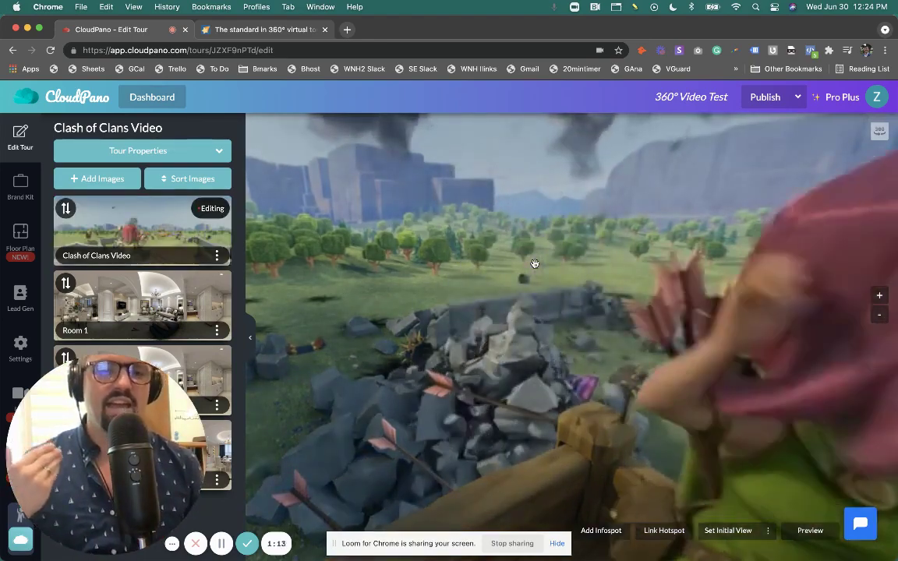
drag(616, 245, 671, 245)
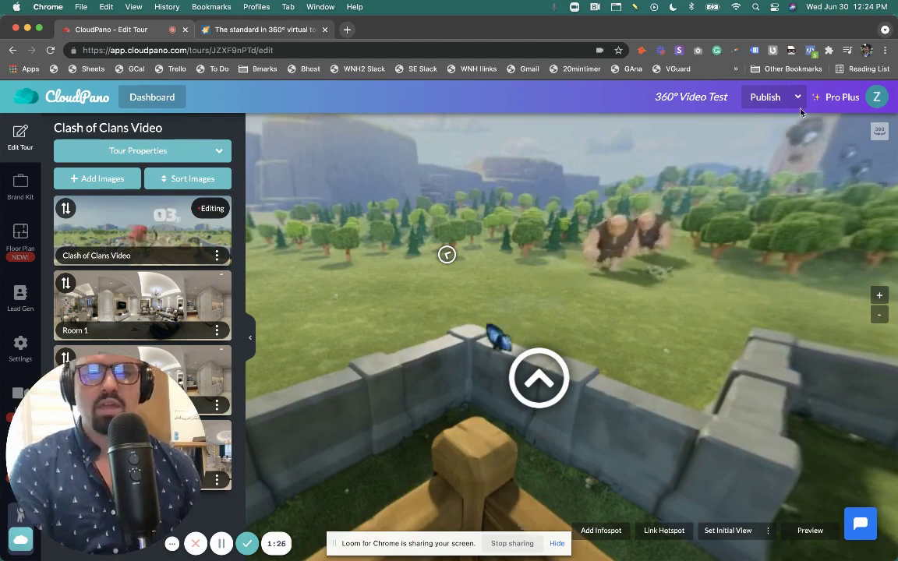
- Open the public view of the 360° Video Test tour, pause the video and look around the paused scene
click(760, 99)
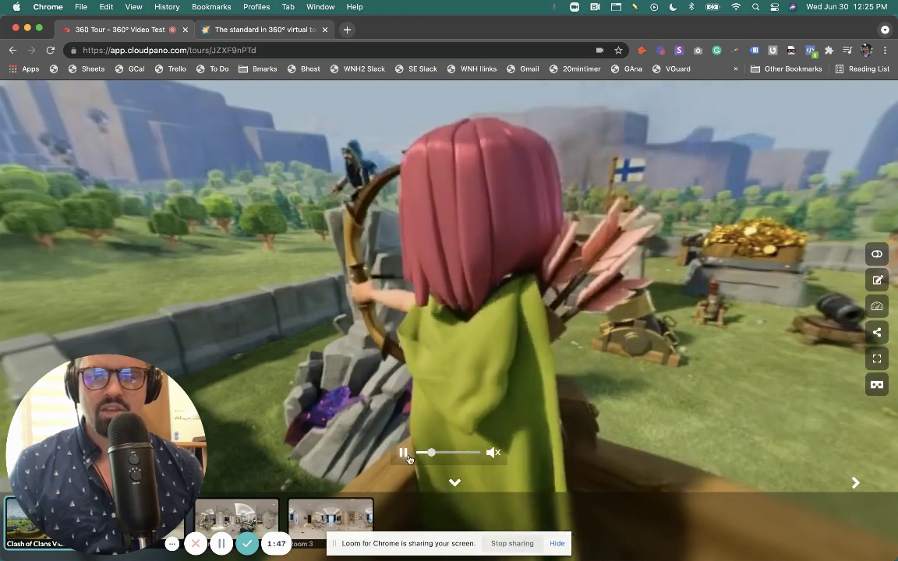
click(403, 452)
drag(257, 372, 386, 375)
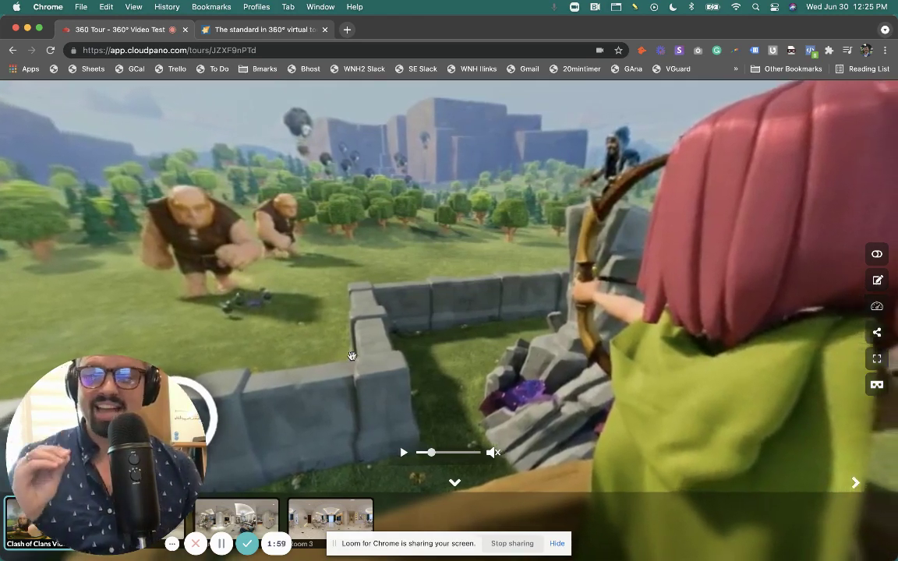
drag(351, 355, 383, 323)
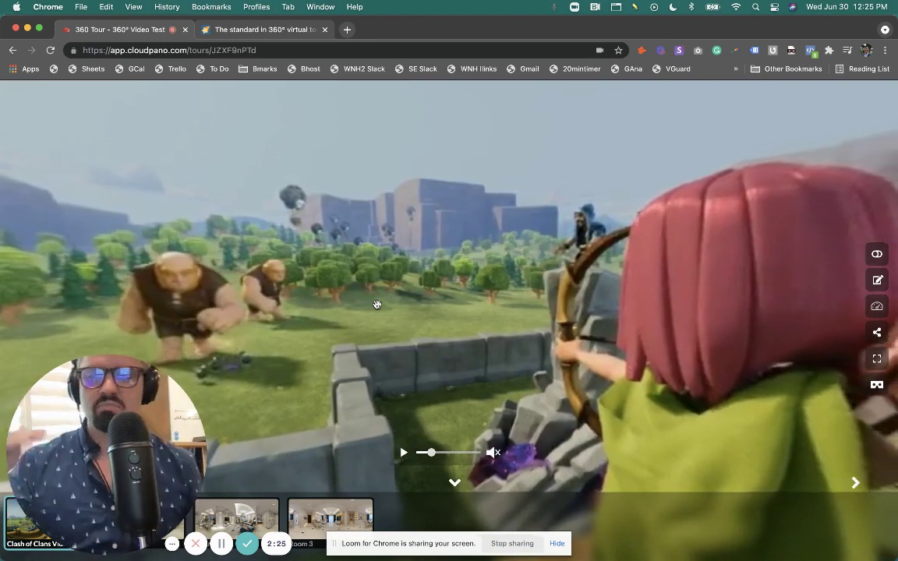
drag(326, 185, 345, 185)
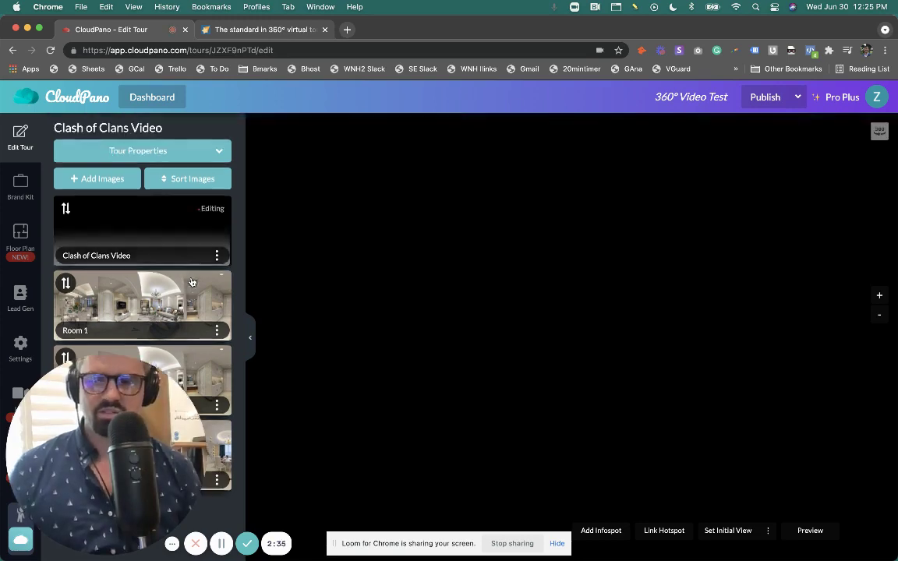
- In Room 1, add a white ring link hotspot on the floor near the door, attach it to Room 2 and save it
click(190, 291)
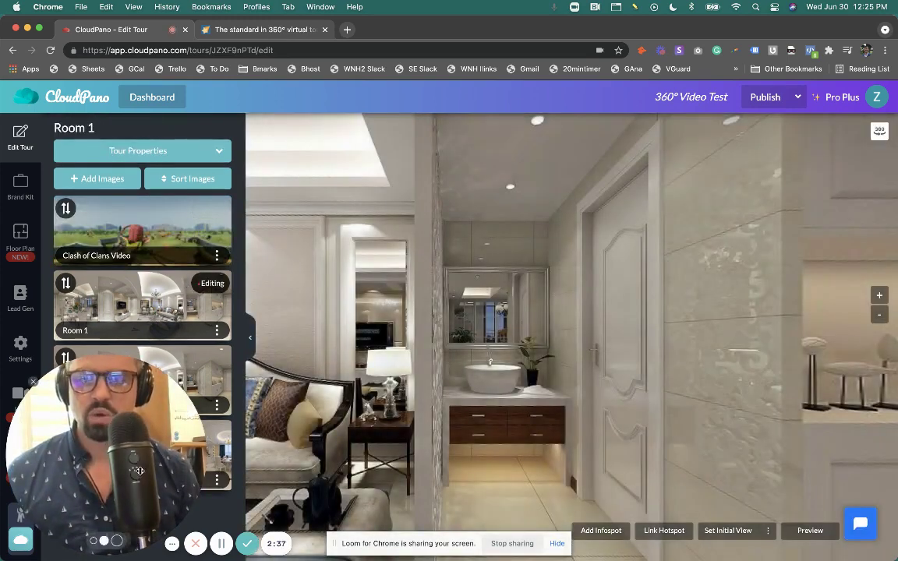
drag(133, 455, 72, 175)
drag(419, 243, 651, 359)
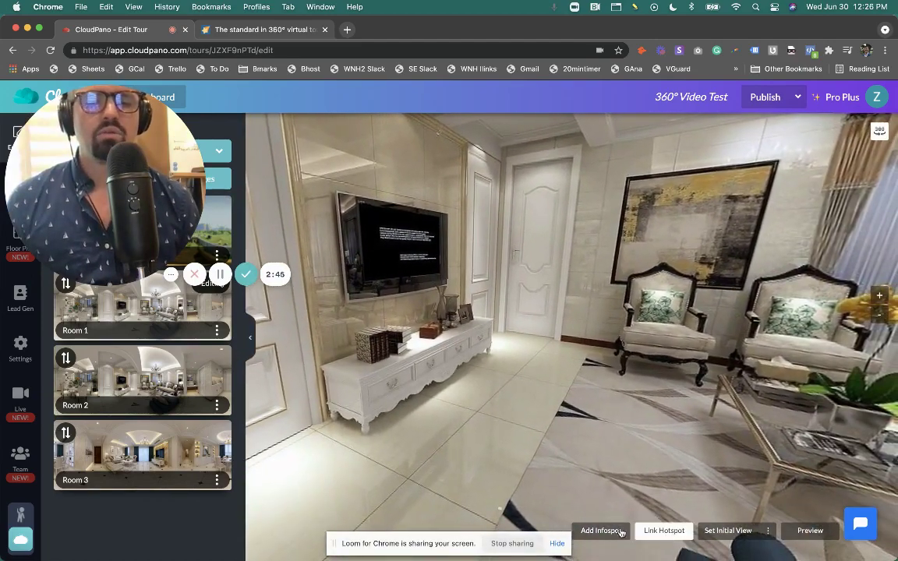
click(663, 531)
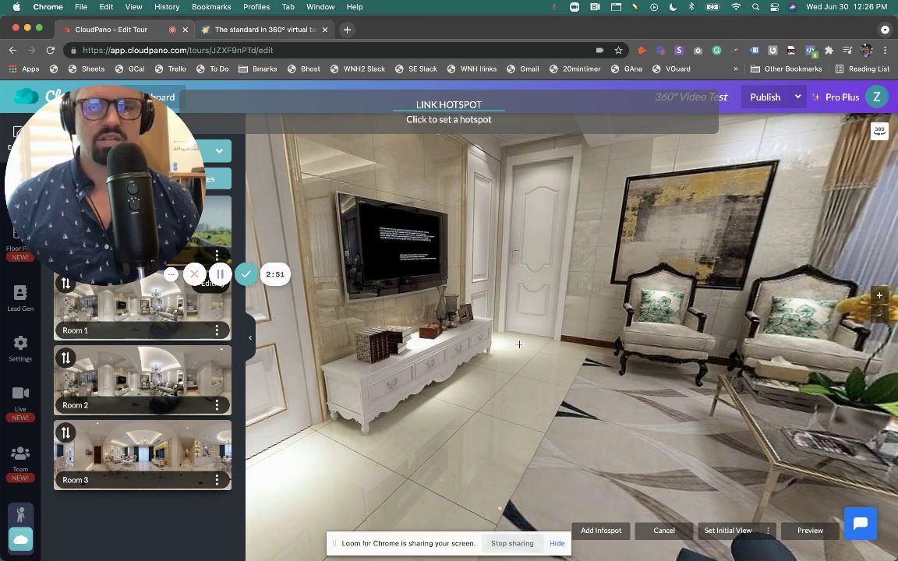
click(524, 348)
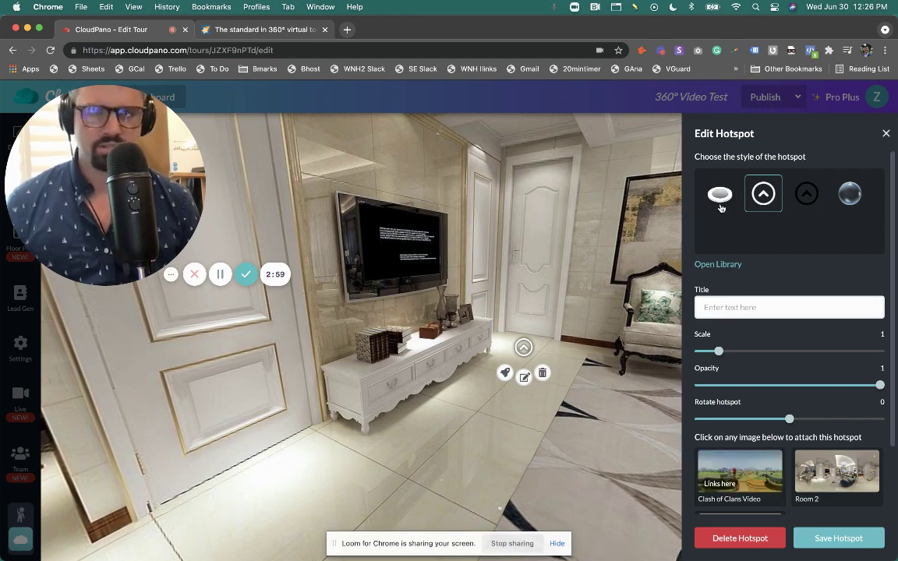
click(720, 196)
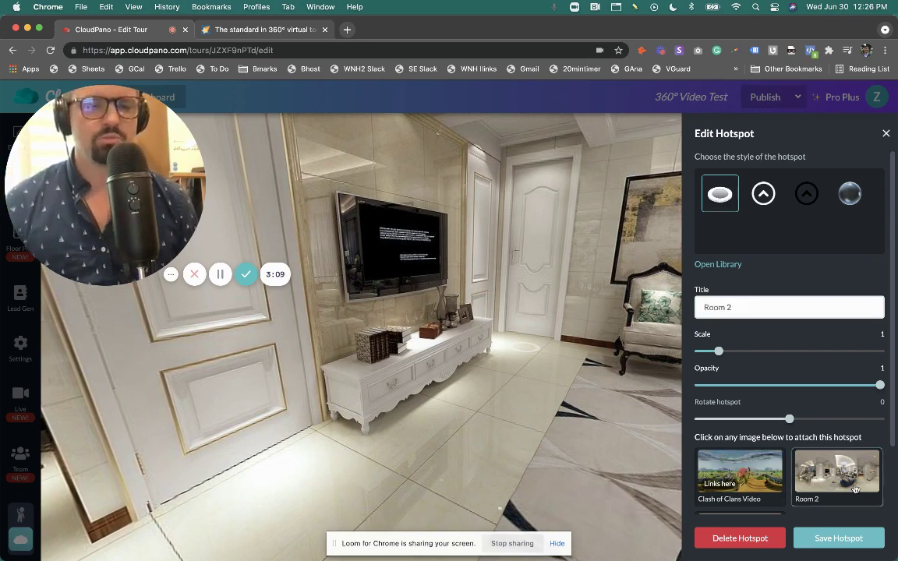
click(858, 547)
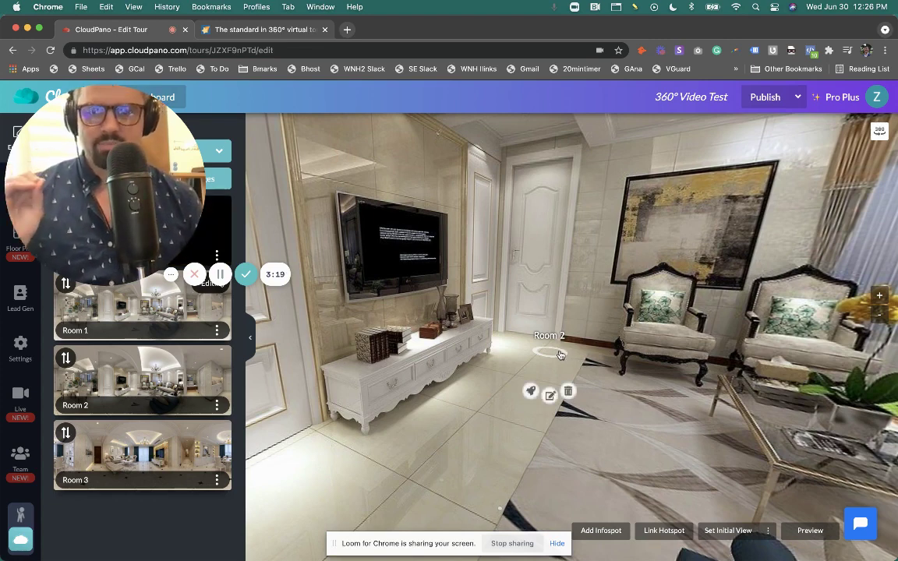
- Try the ring hotspot at several spots, place it on the tiles between the TV console and the rug, and review its settings
drag(554, 375, 488, 433)
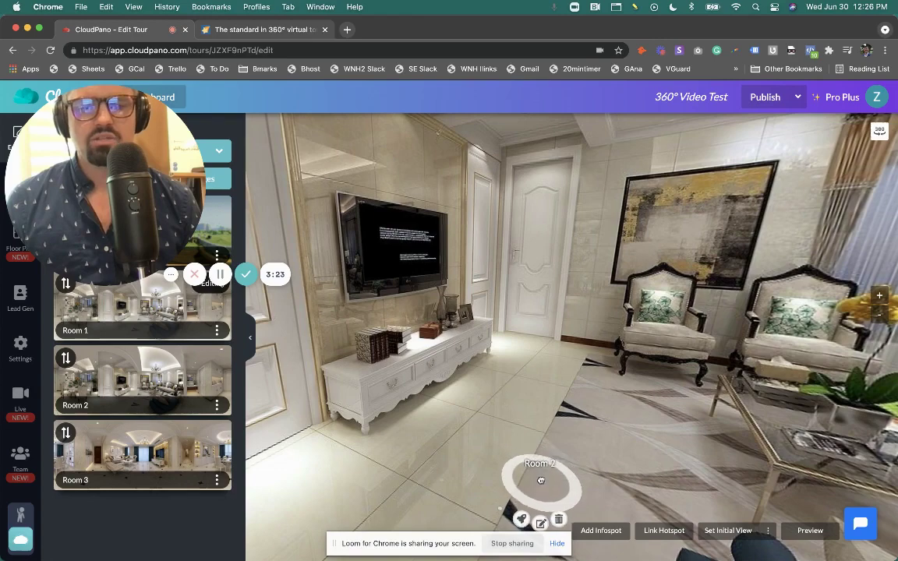
drag(598, 371, 486, 281)
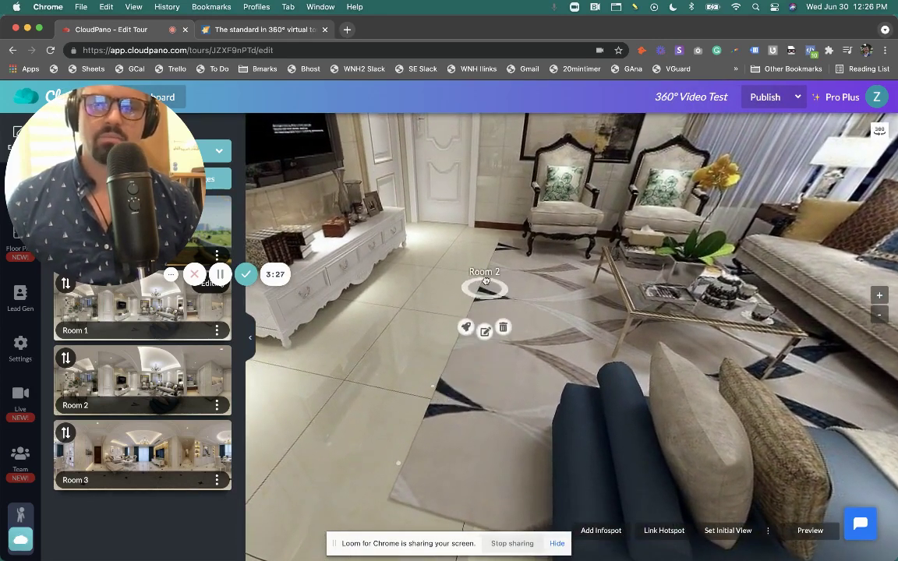
drag(494, 236, 499, 447)
drag(499, 444, 476, 263)
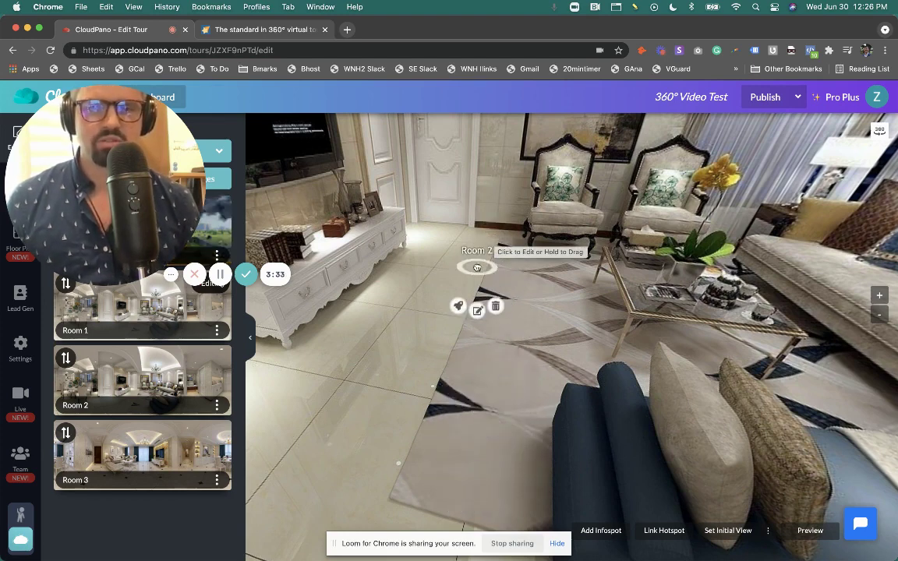
drag(620, 308, 508, 291)
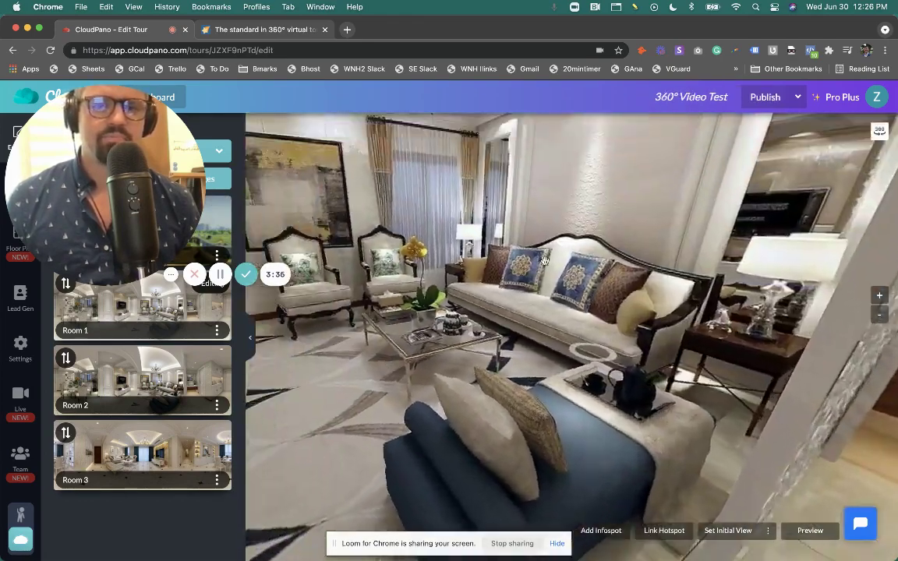
drag(616, 261, 491, 327)
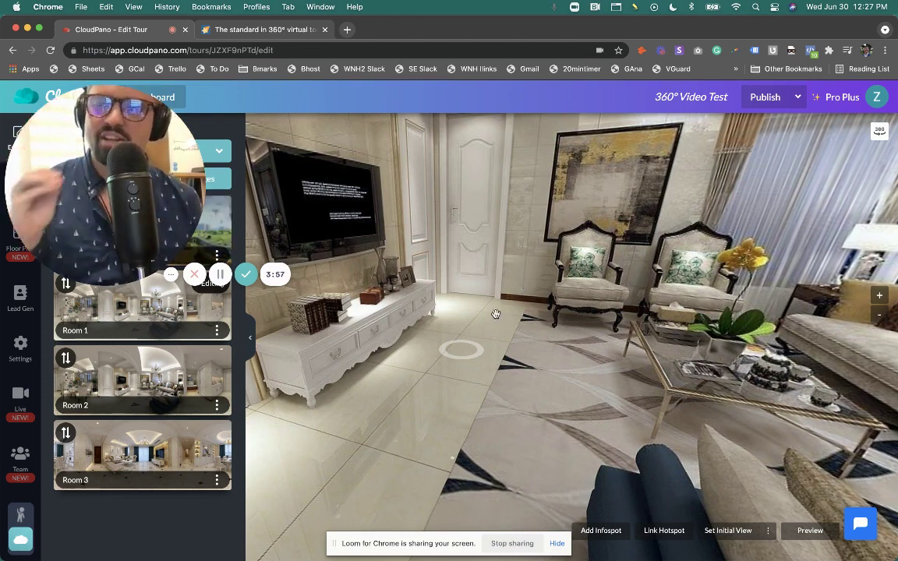
mouse_move(463, 348)
drag(463, 348, 471, 328)
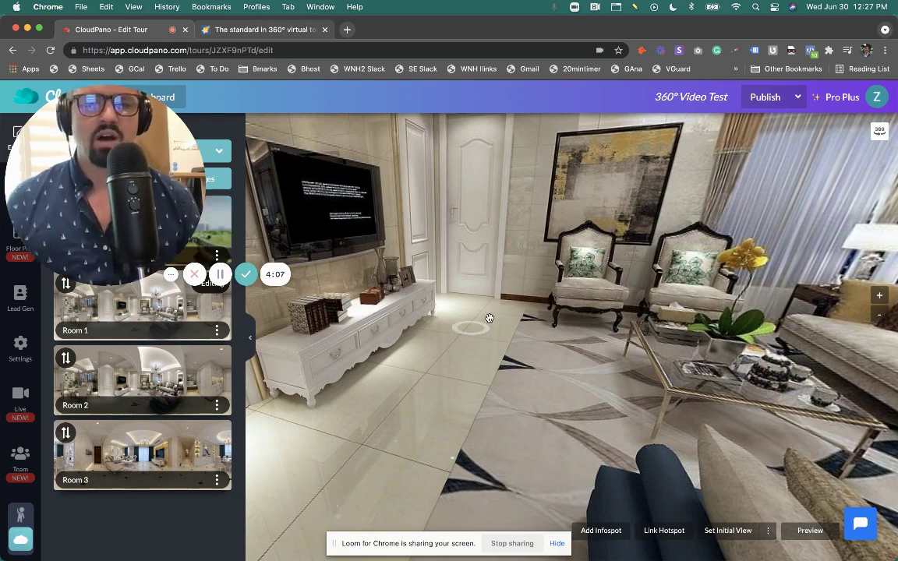
click(472, 372)
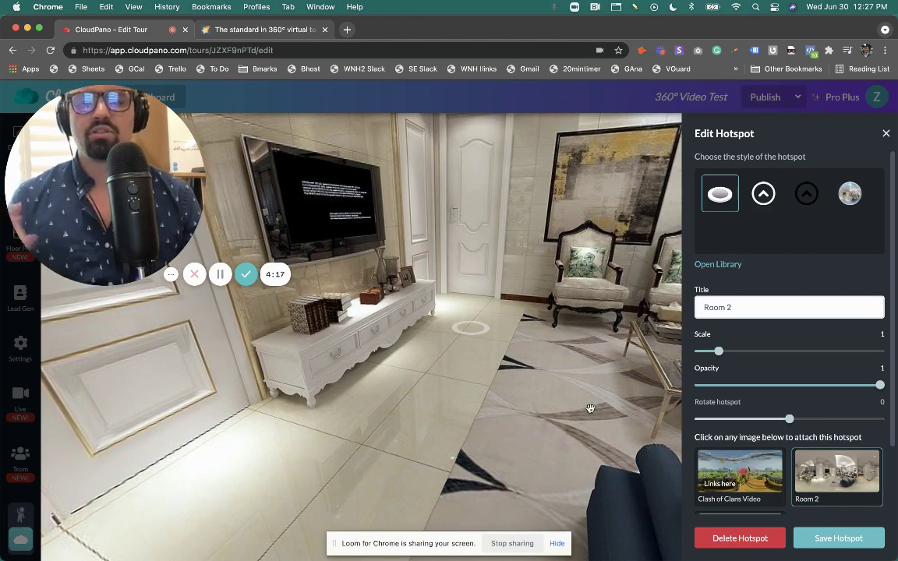
click(886, 134)
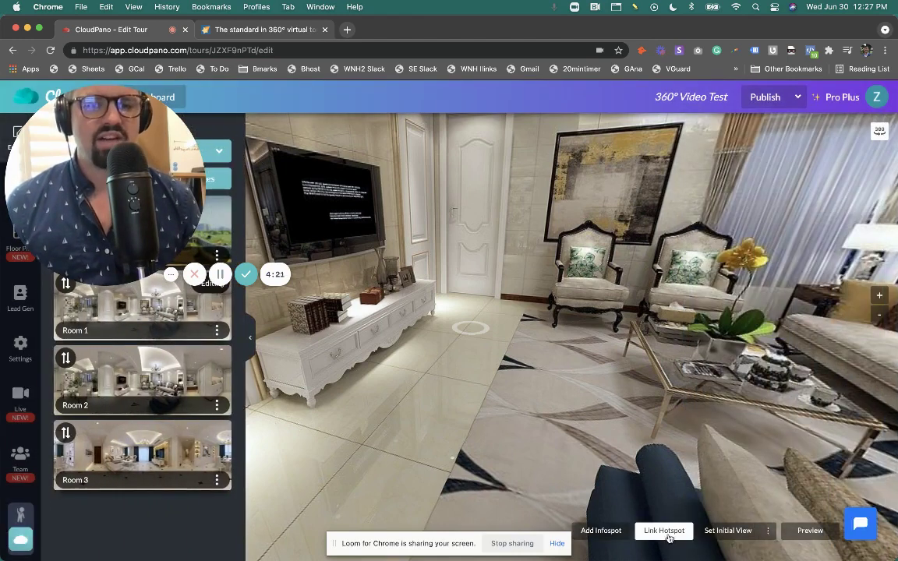
- Add a second link hotspot on the far white door with the white arrow style, attach it to Room 2 and save it
click(665, 536)
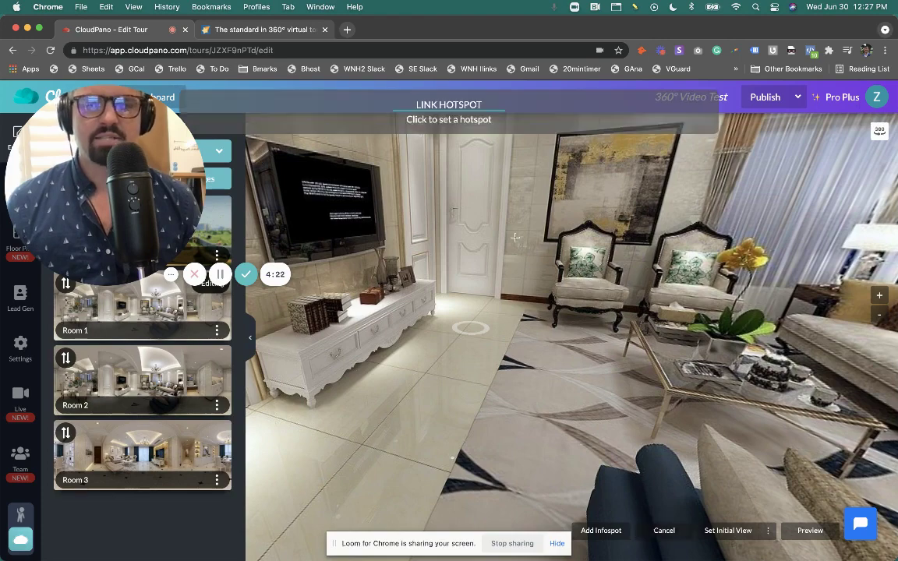
click(503, 159)
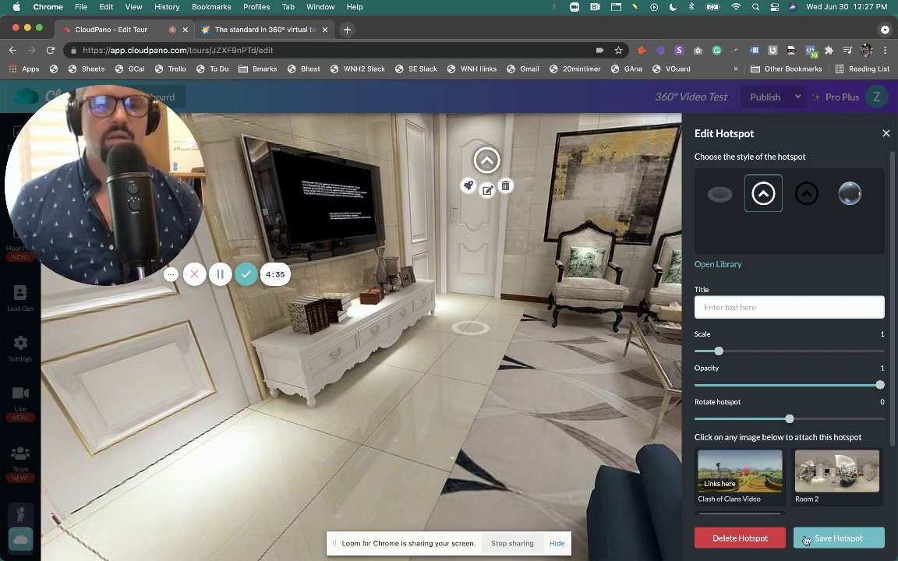
click(836, 472)
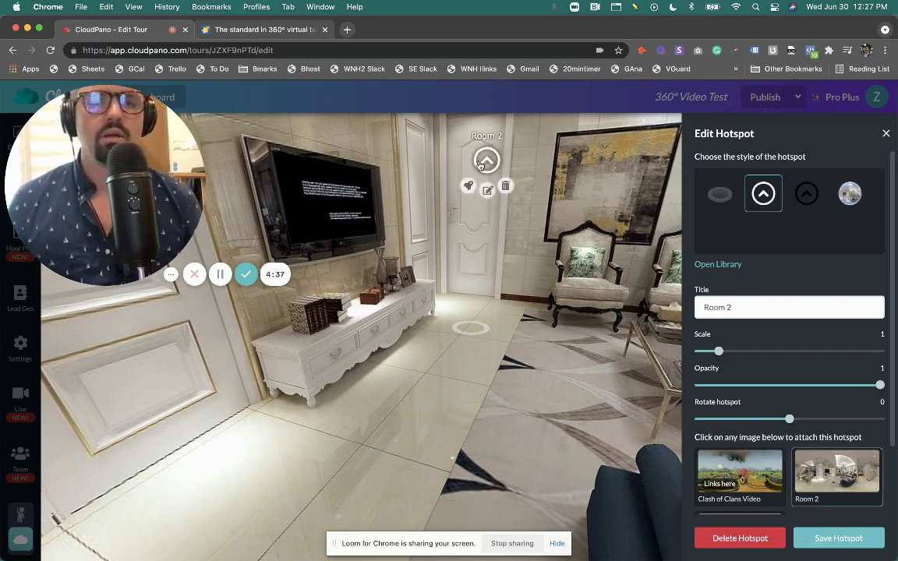
click(836, 539)
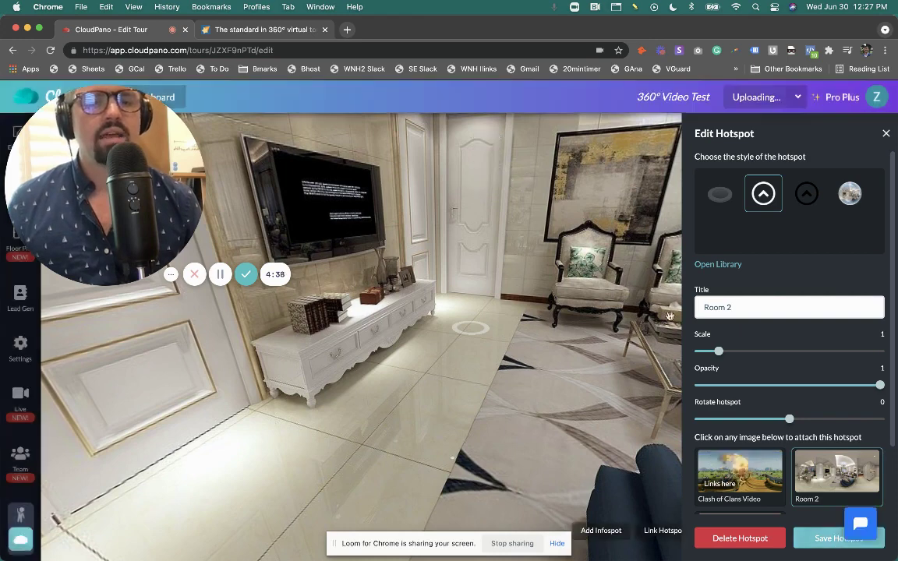
- Move the arrow hotspot from the far door onto the rug and compare the white ring and white arrow styles, keeping the arrow
drag(518, 207, 544, 366)
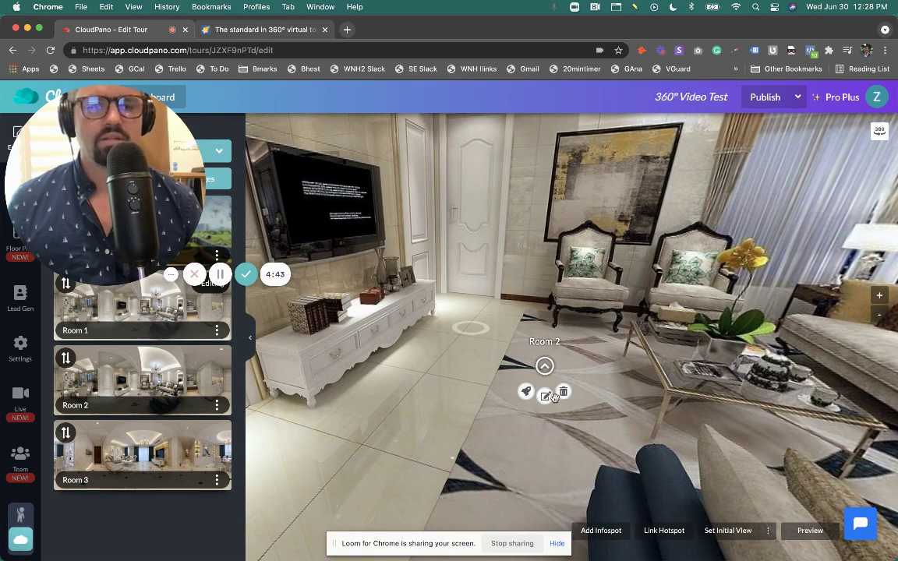
click(547, 397)
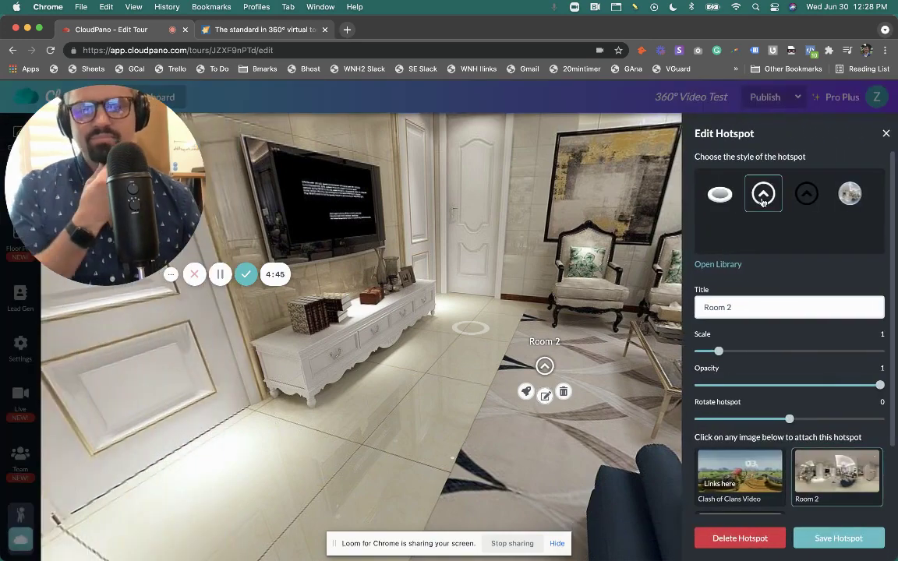
click(721, 197)
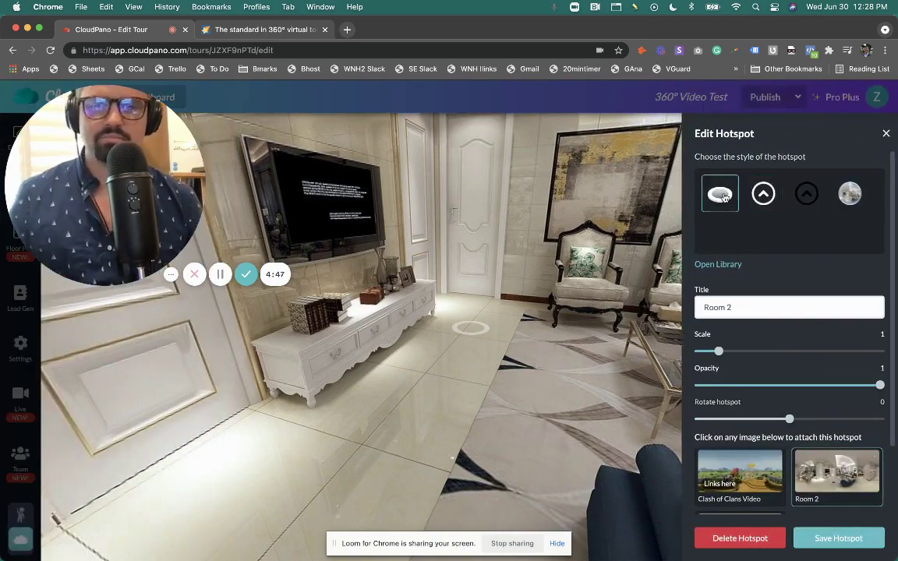
click(763, 194)
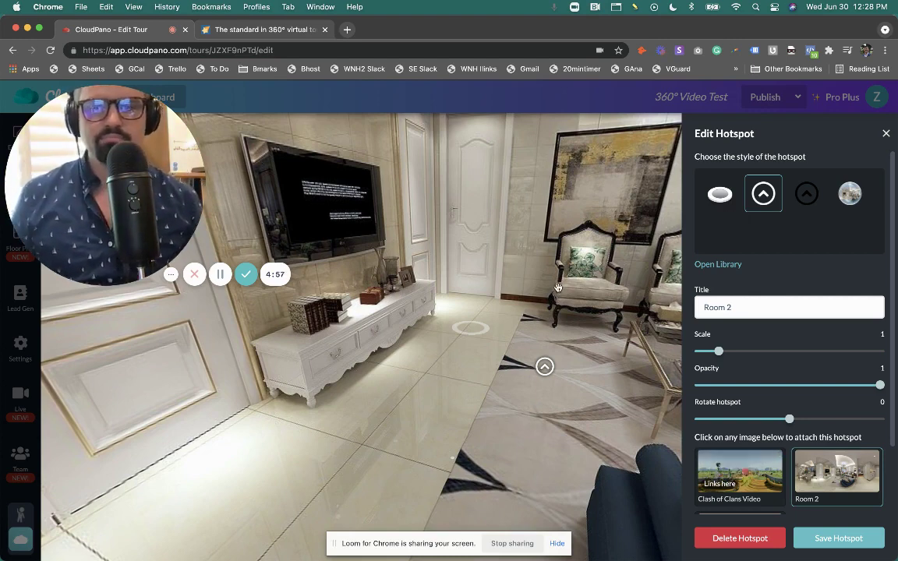
mouse_move(545, 364)
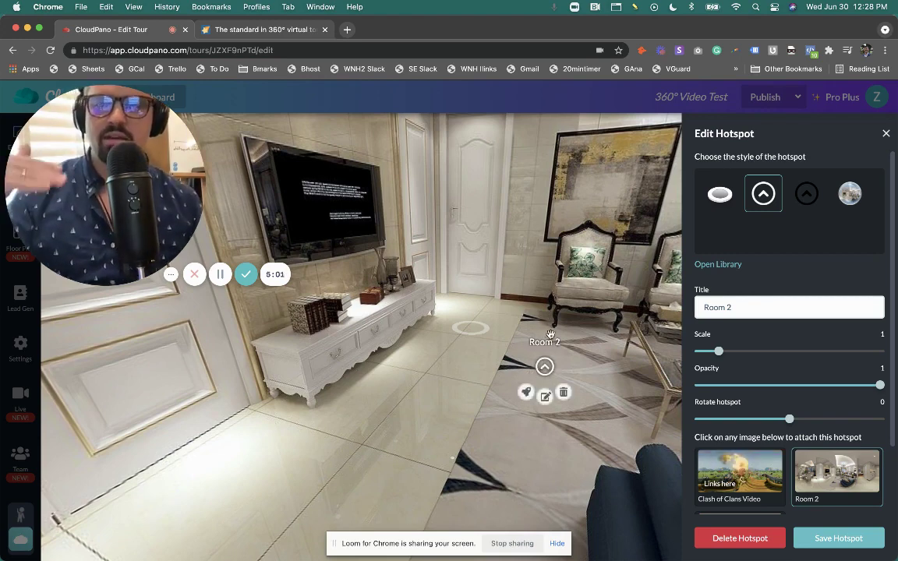
click(720, 194)
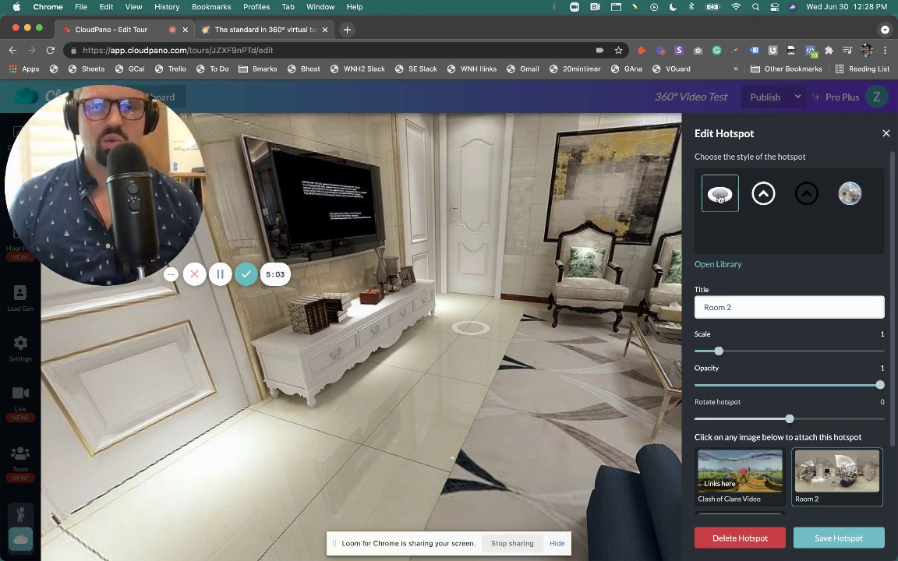
click(765, 194)
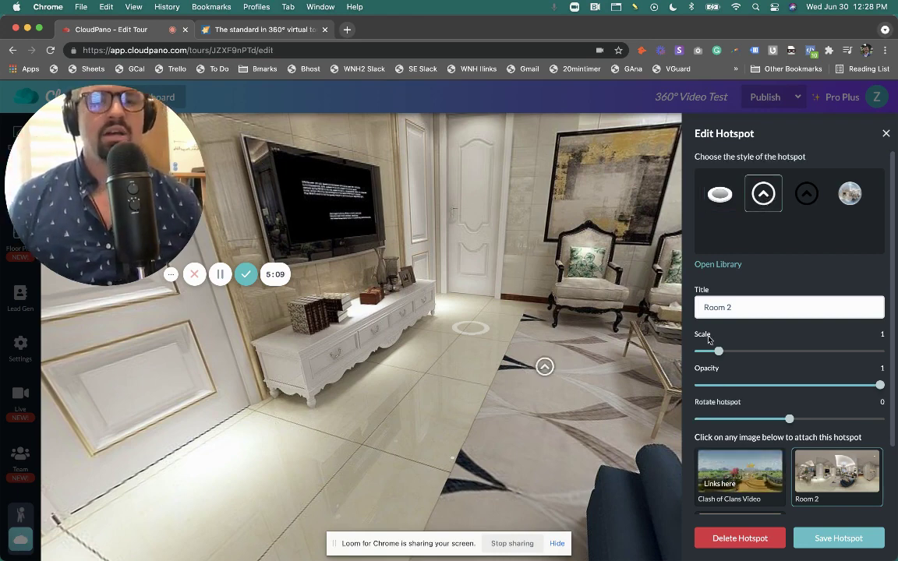
- Set the rug hotspot's scale to 3.4 and opacity to 0.3, check it from other viewing angles and save it
drag(719, 352, 815, 351)
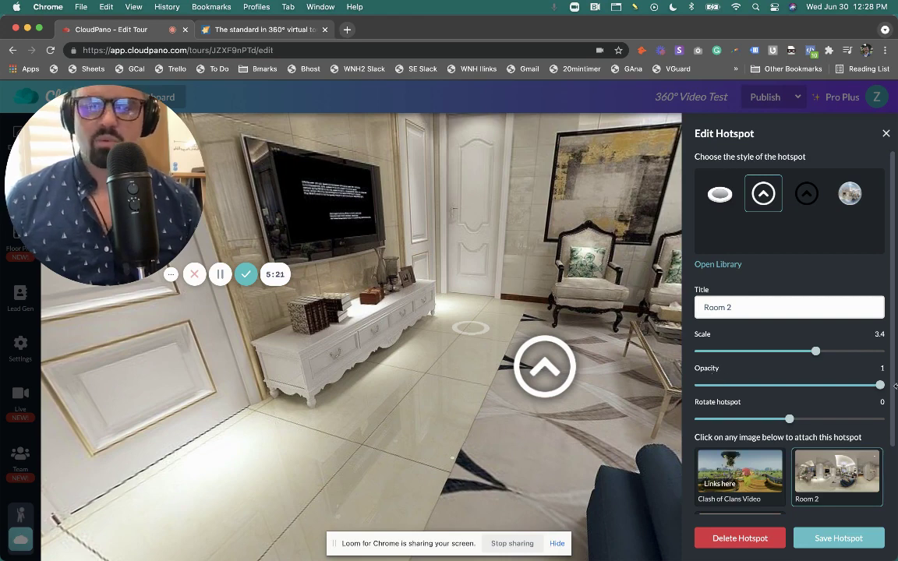
drag(883, 390, 757, 394)
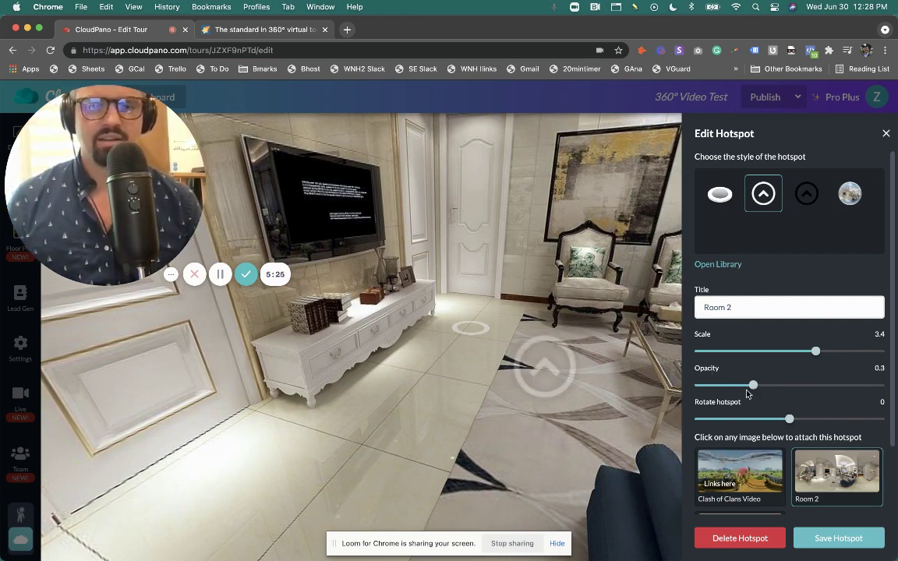
mouse_move(550, 369)
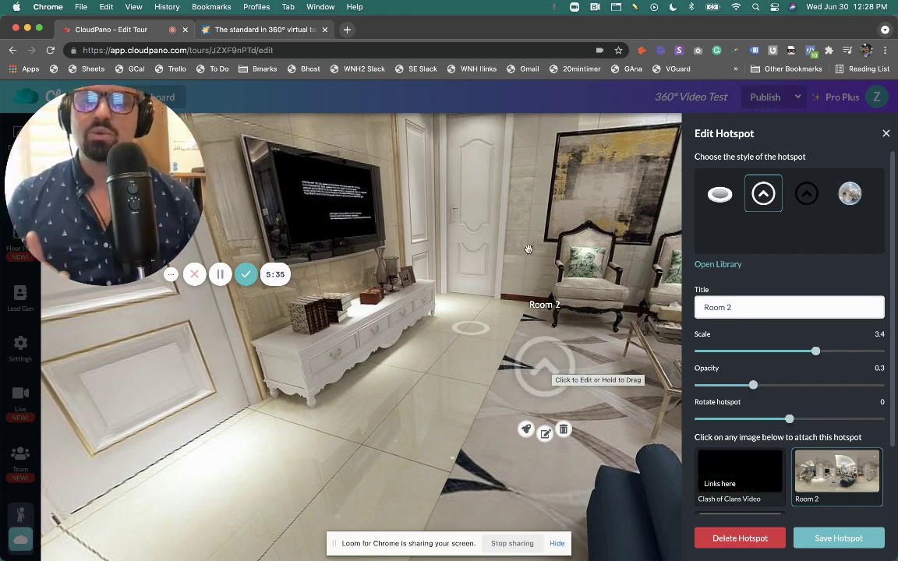
drag(551, 367, 542, 256)
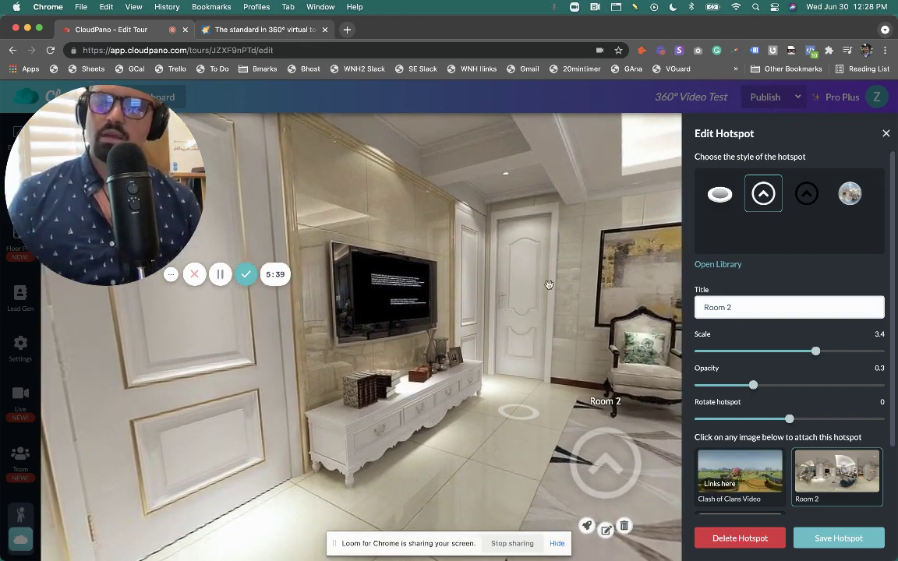
drag(522, 287, 577, 270)
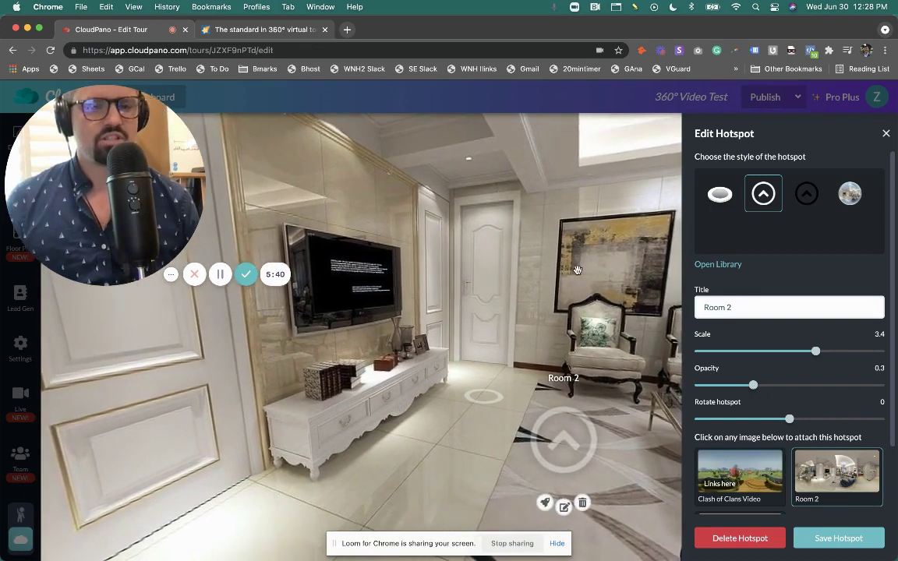
click(836, 539)
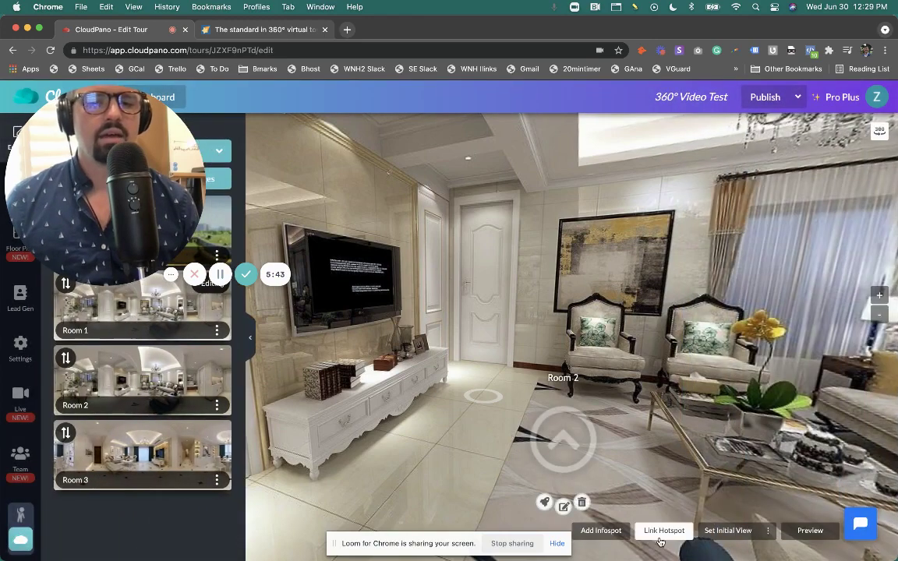
- Add a link hotspot on the far white door and use the library image CP LI Banner HOU Alt.001.jpeg as its style
click(661, 531)
click(479, 271)
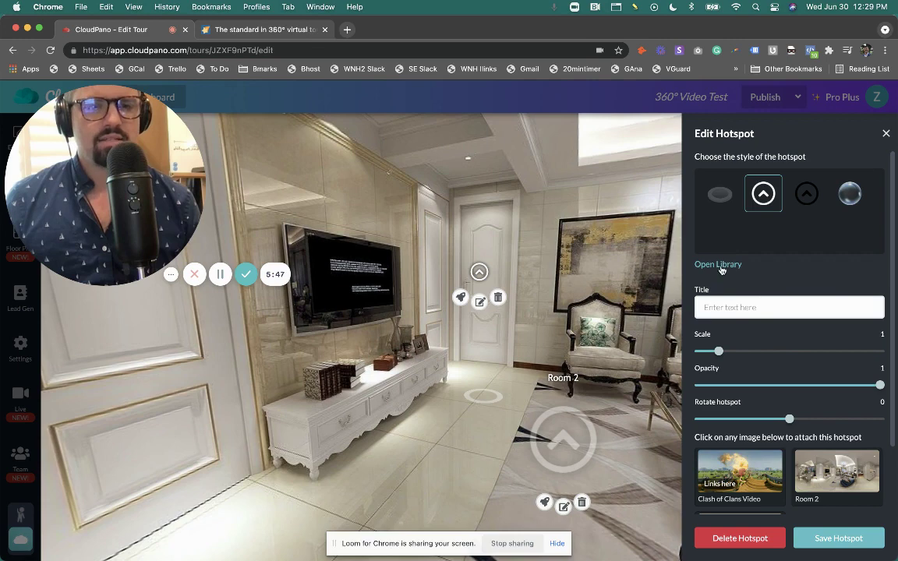
click(719, 265)
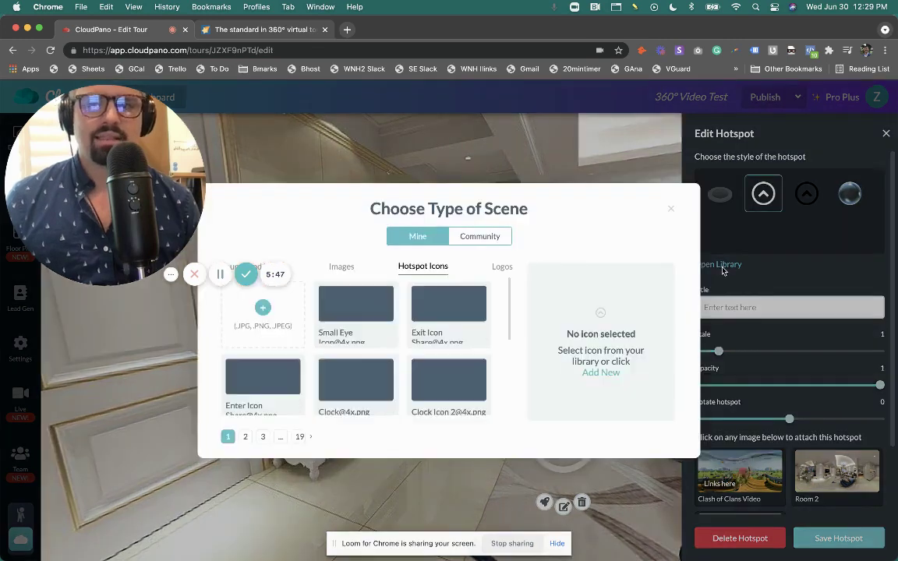
click(350, 270)
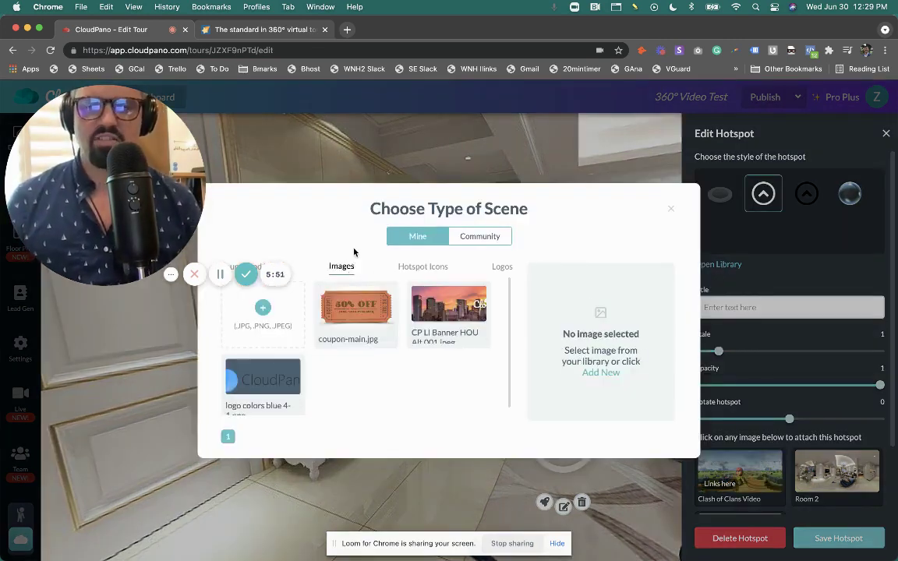
click(463, 307)
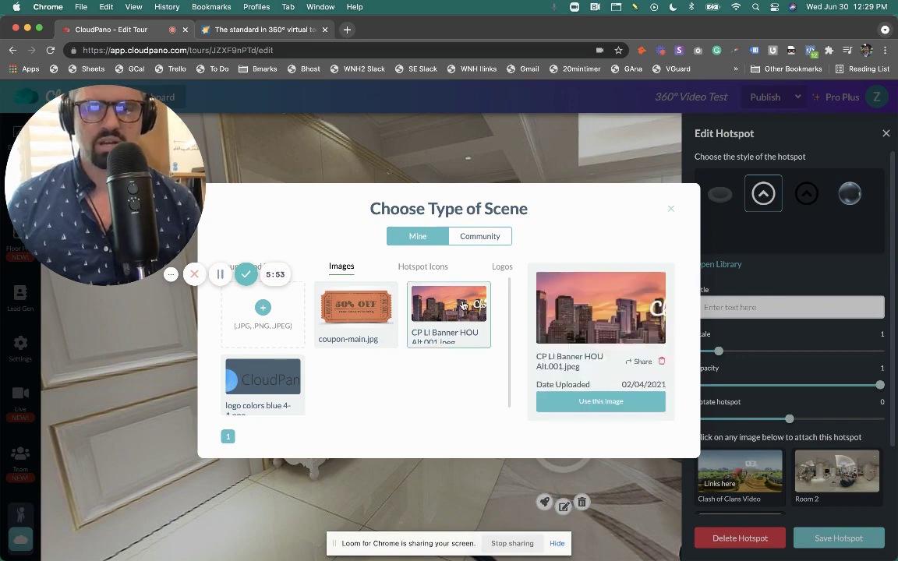
click(602, 403)
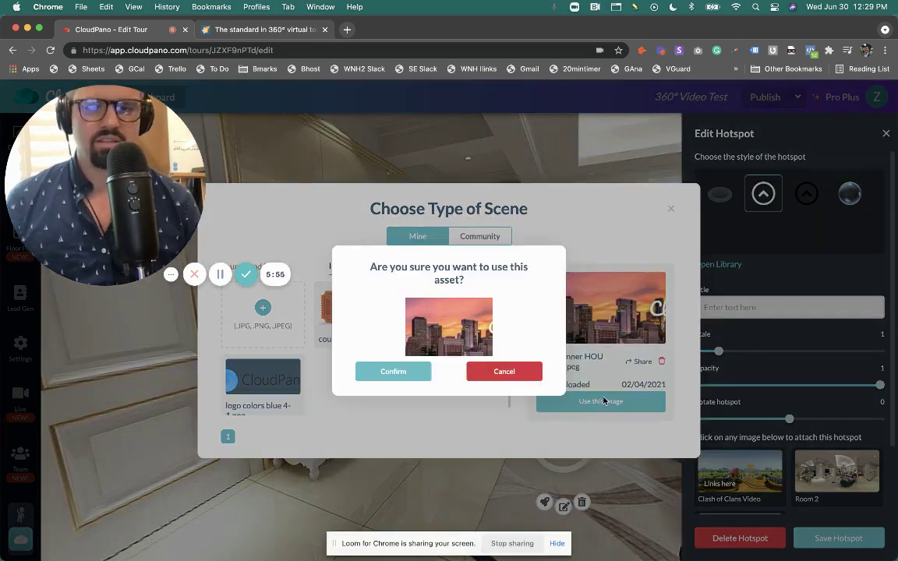
click(395, 373)
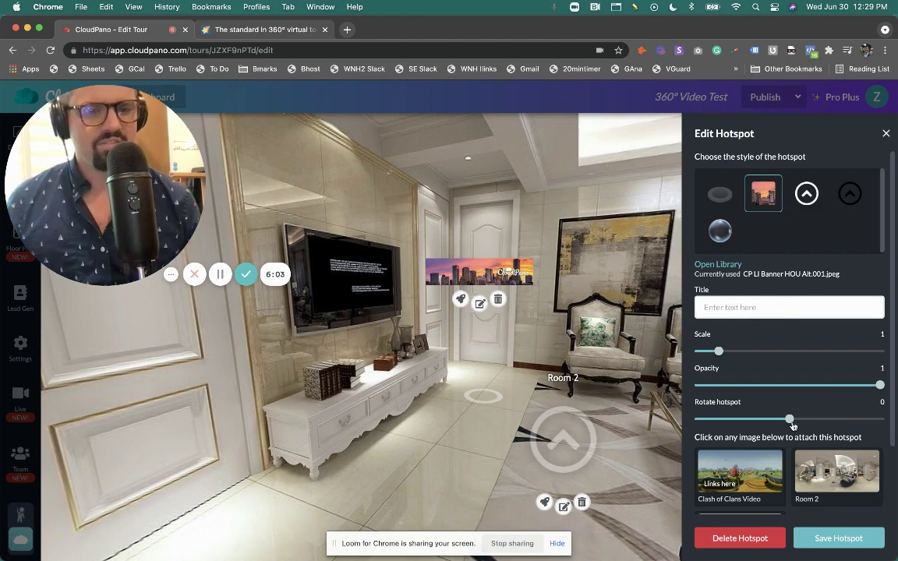
- Set the door banner hotspot's rotation to -90, scale to 1.5 and opacity to 0.2
drag(791, 421, 744, 419)
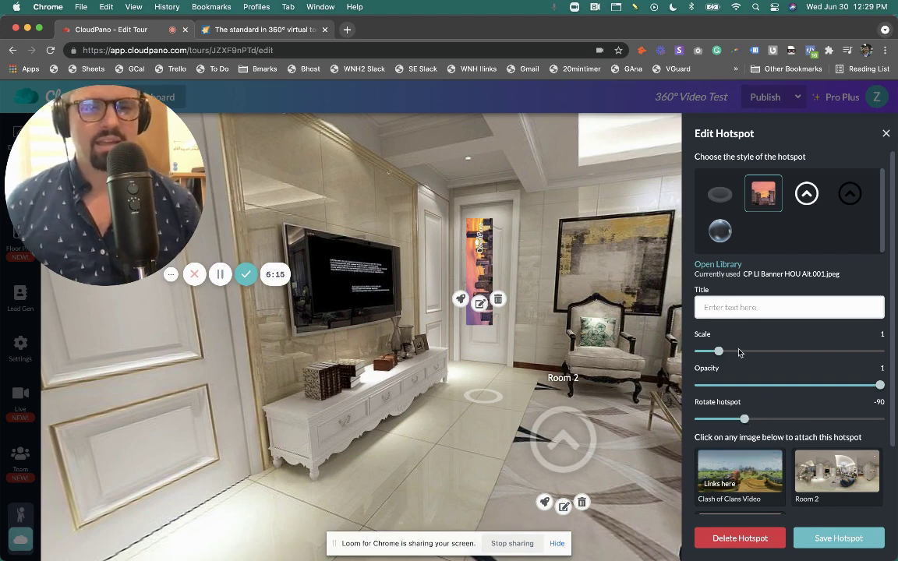
drag(718, 354, 739, 353)
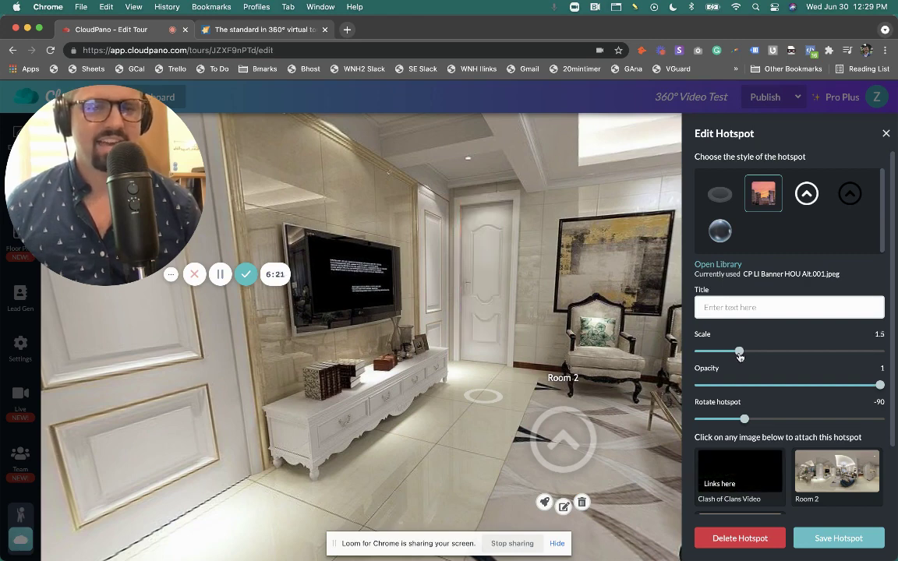
drag(879, 385, 725, 388)
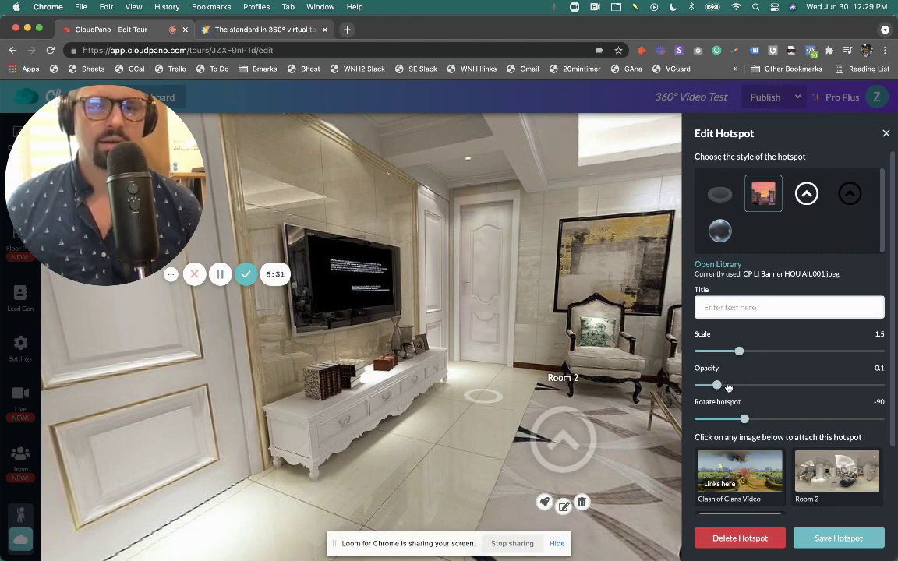
click(728, 387)
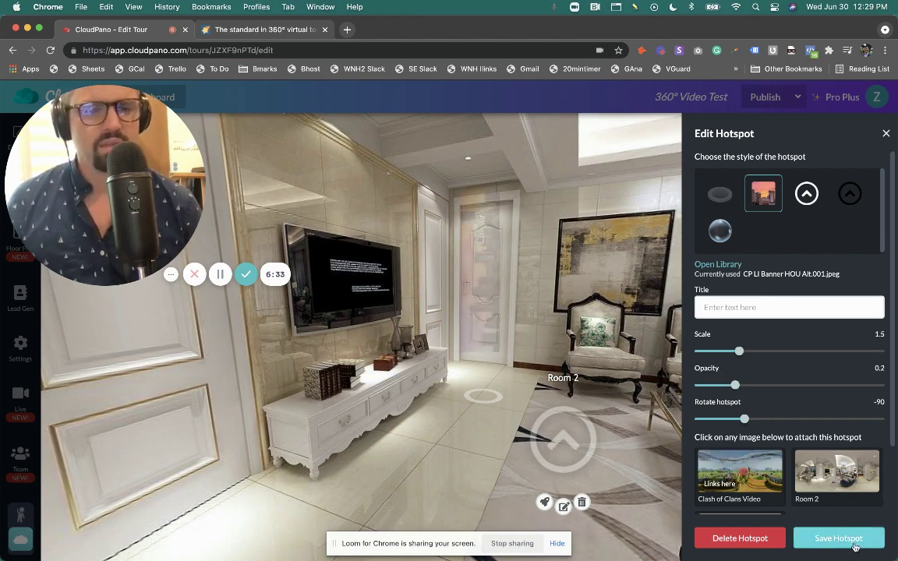
- Attach the banner hotspot to Room 2, save it and nudge it slightly on the door
click(832, 486)
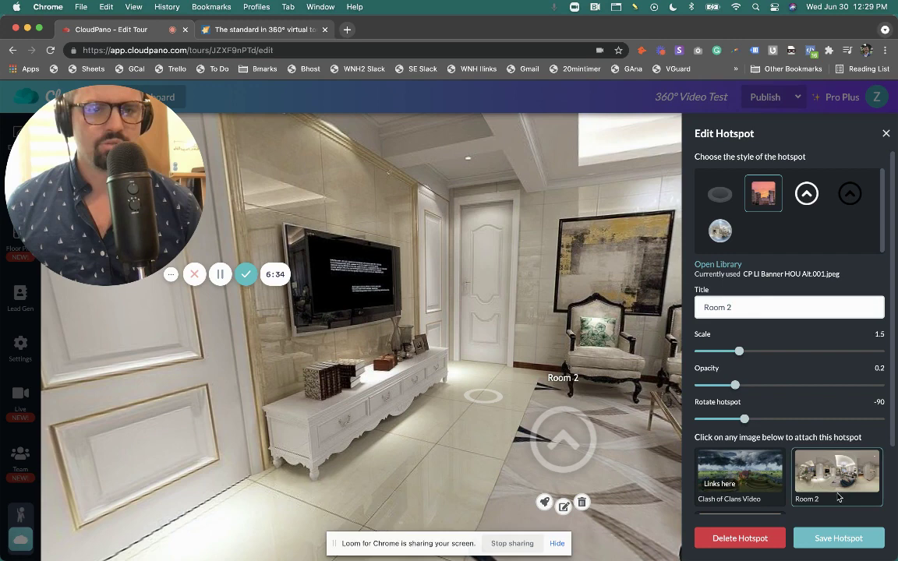
click(840, 544)
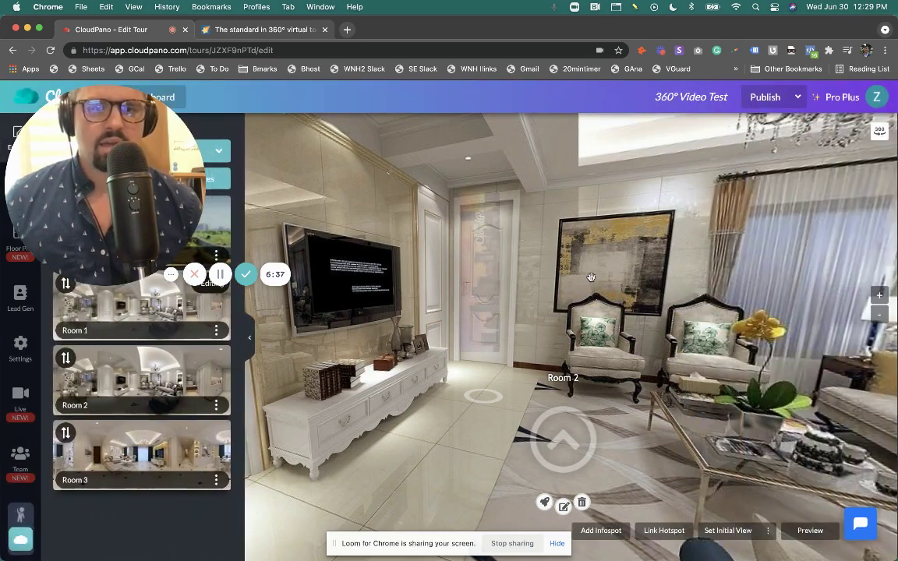
drag(495, 268, 488, 263)
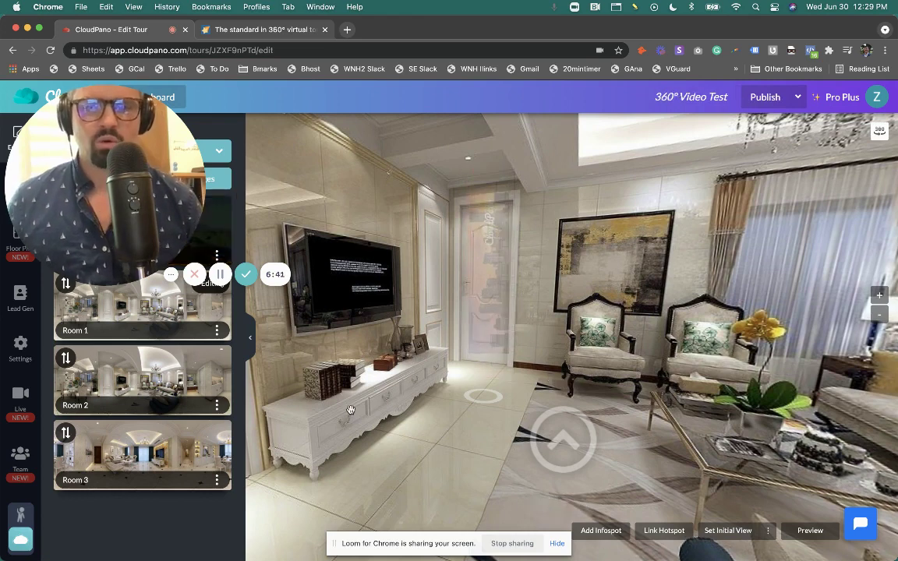
mouse_move(500, 258)
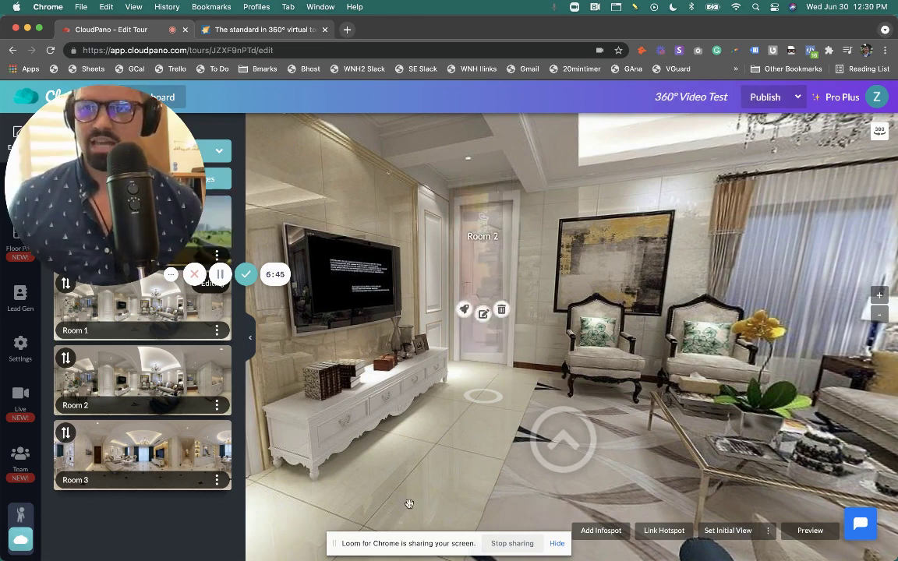
- Publish the tour, turn the public Room 1 view toward the far door and try its banner hotspot
click(766, 97)
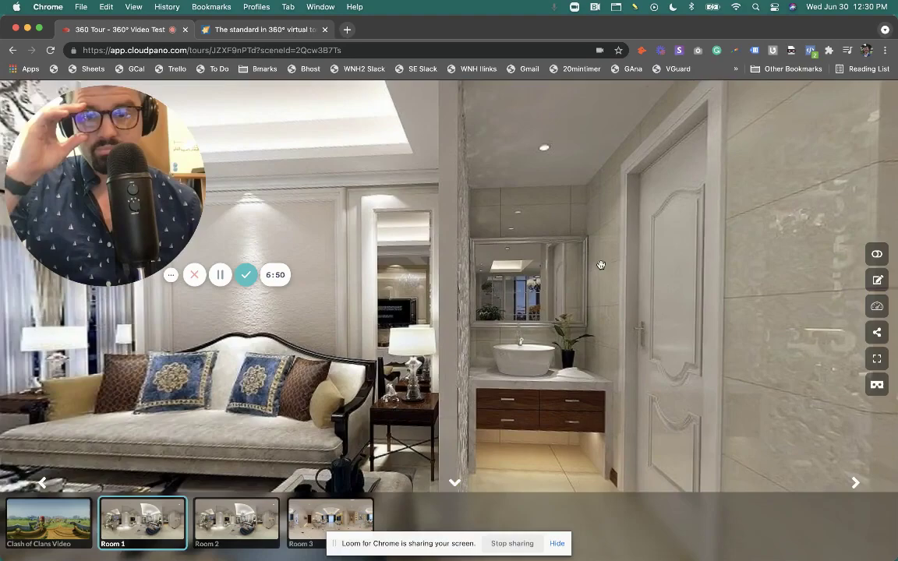
drag(601, 265, 401, 471)
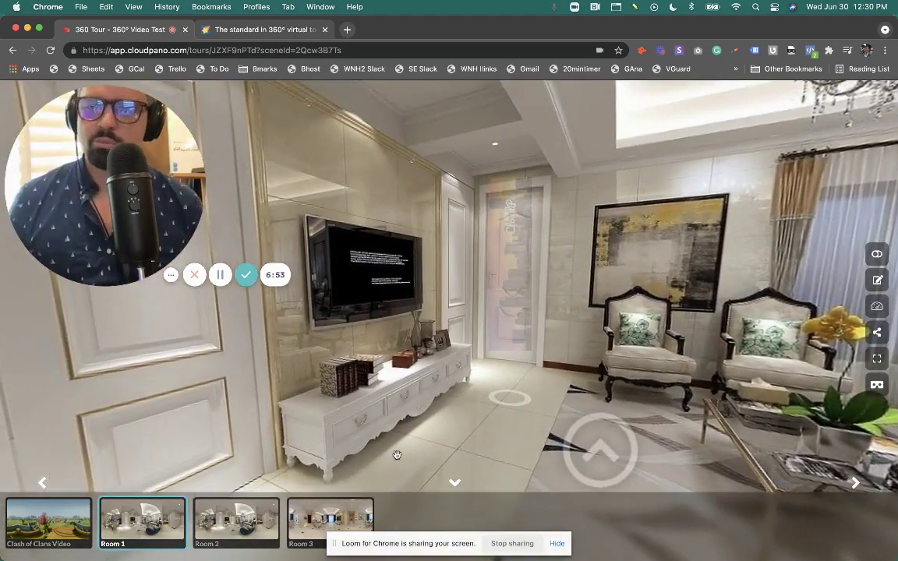
click(522, 265)
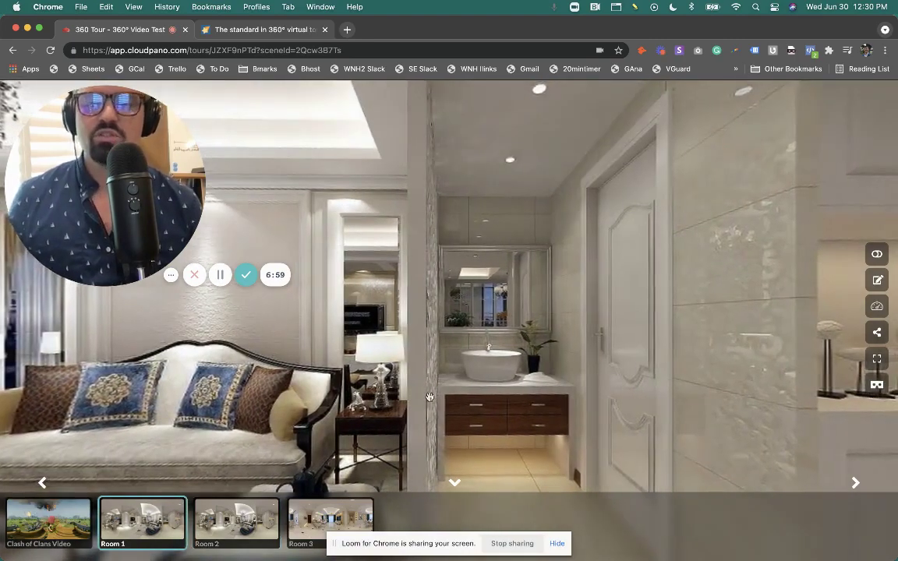
- Look around the public Room 1 scene to examine how the ring, arrow and banner hotspots sit as the view turns
drag(379, 400, 549, 244)
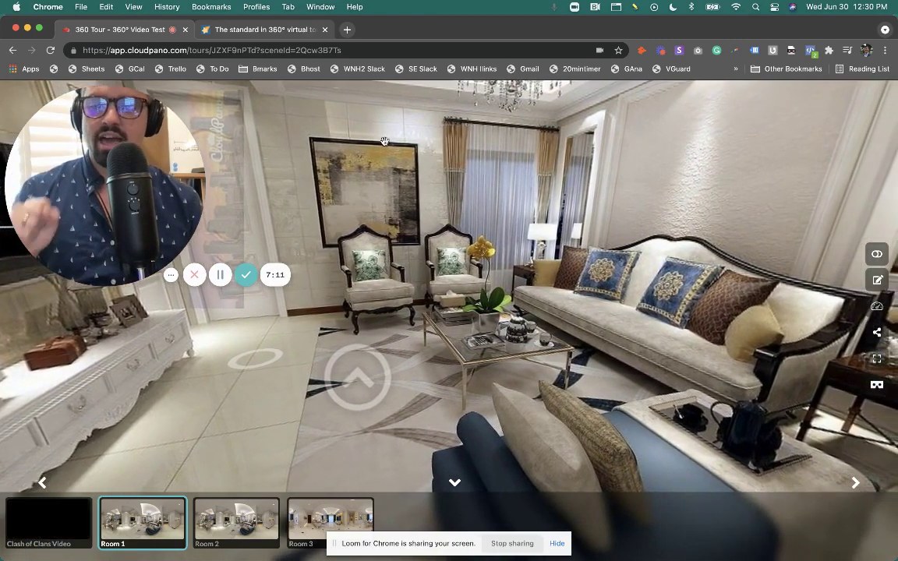
drag(385, 141, 403, 286)
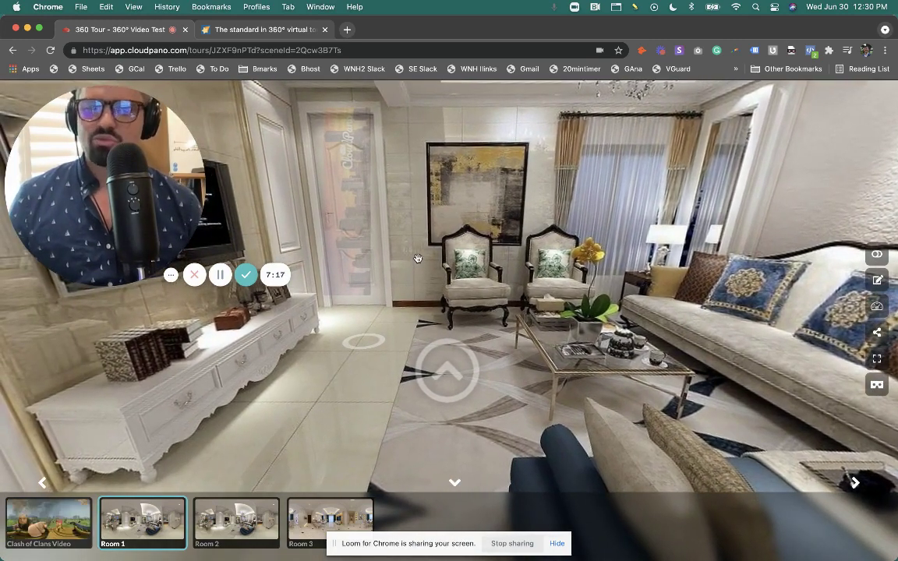
drag(417, 250, 442, 244)
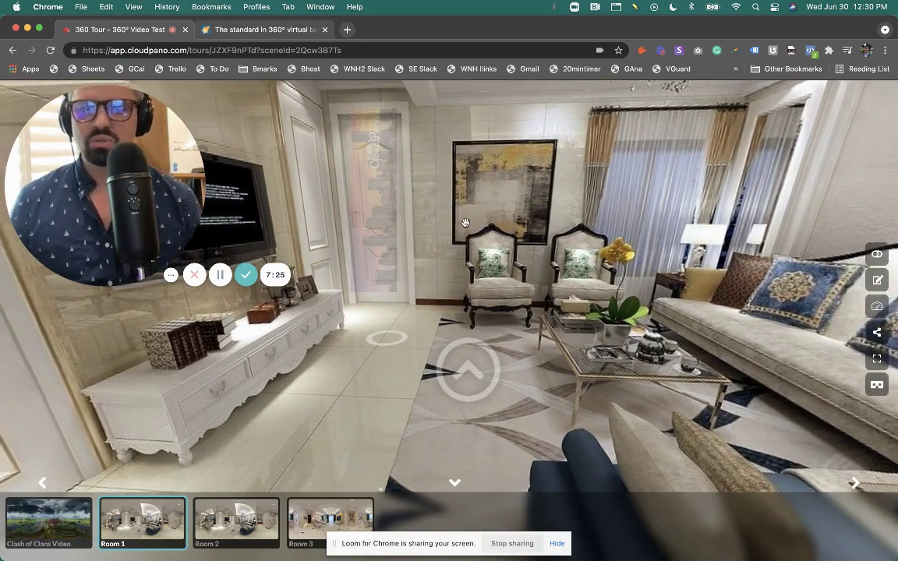
drag(459, 223, 466, 223)
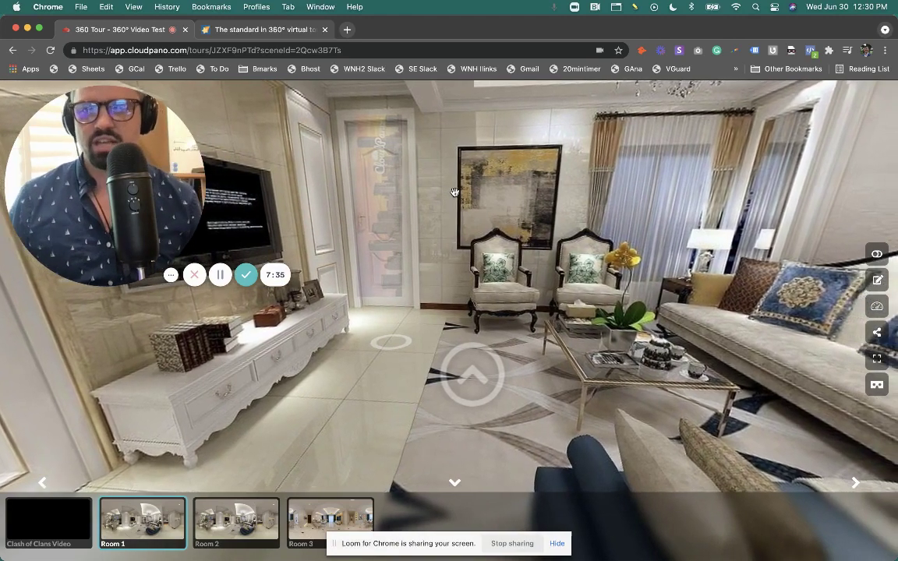
drag(432, 255, 512, 318)
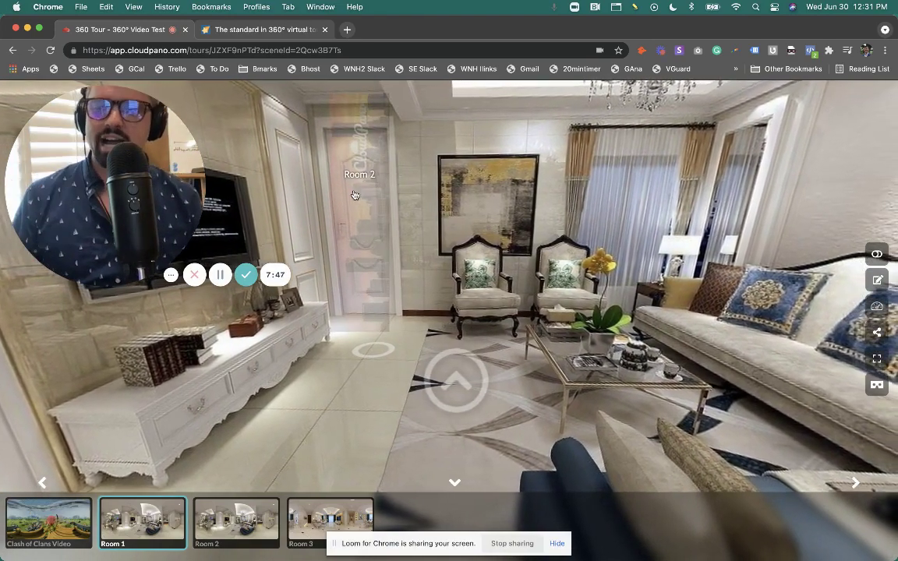
- Return from the public Room 1 scene to the tours dashboard and start a new collection of tours titled "test 5"
drag(351, 197, 560, 439)
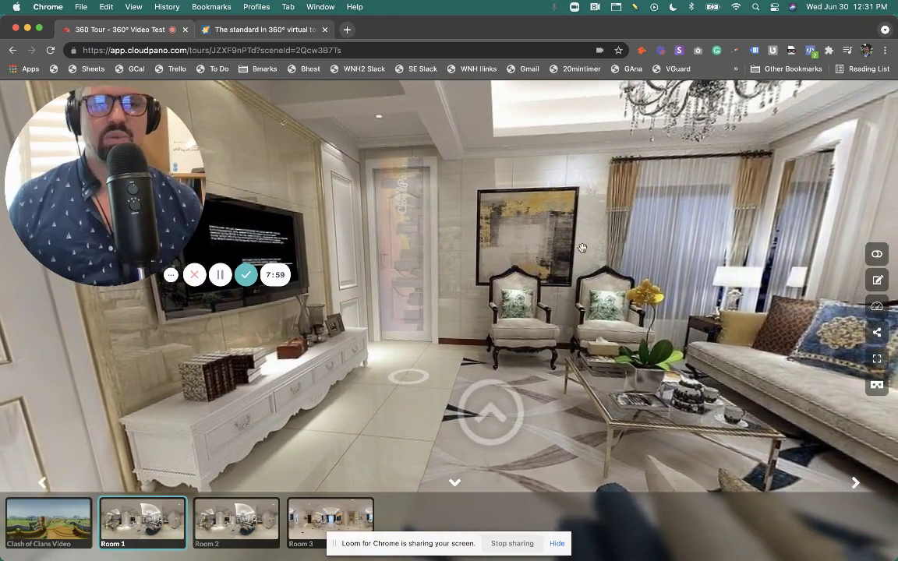
click(878, 308)
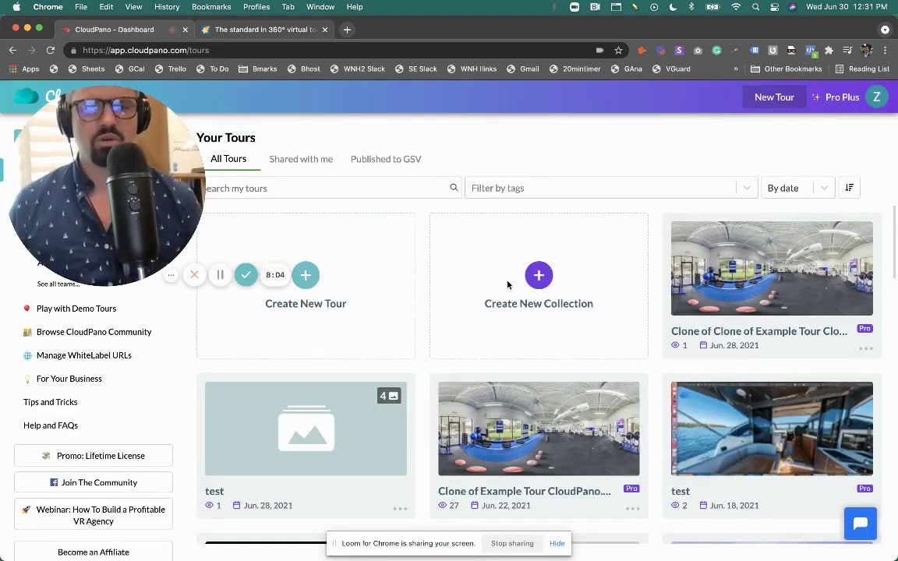
click(539, 279)
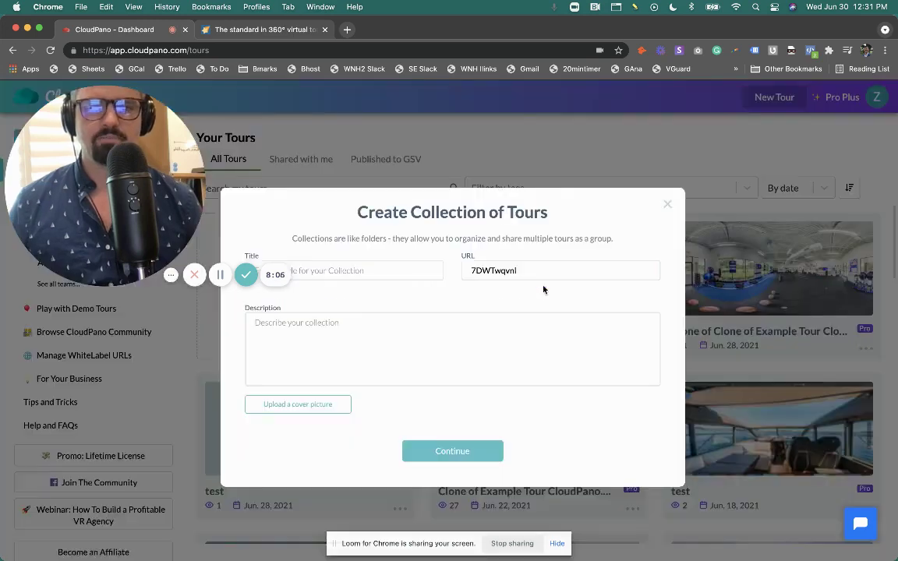
click(376, 270)
drag(107, 212, 107, 452)
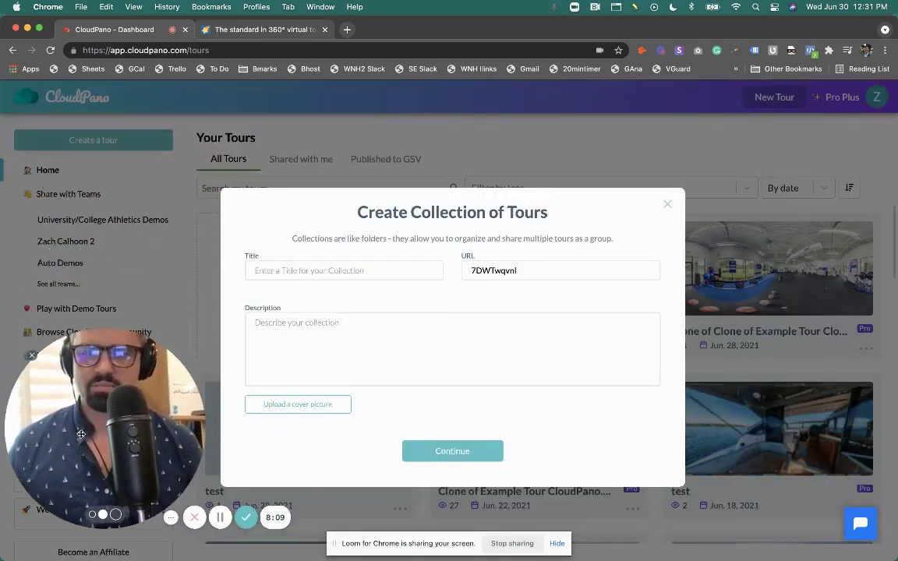
click(302, 273)
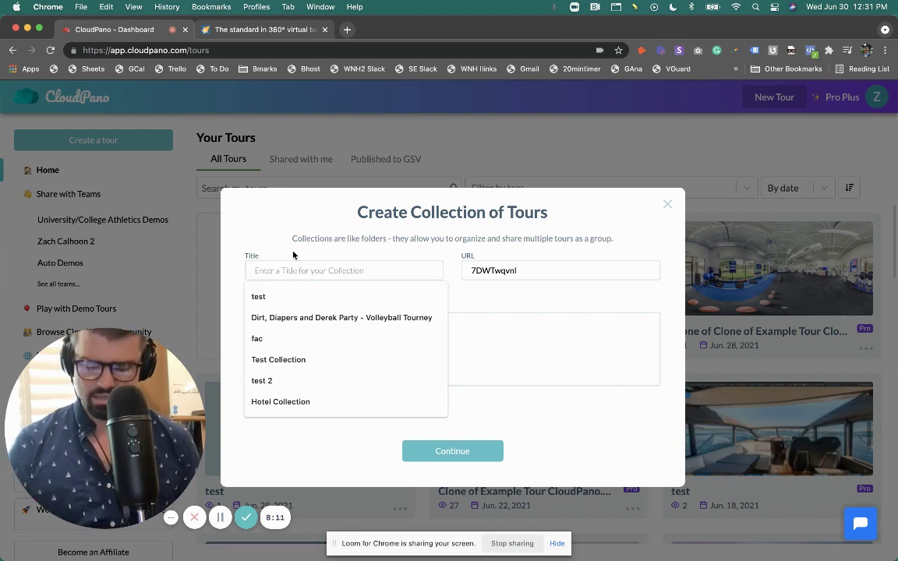
text(test 5)
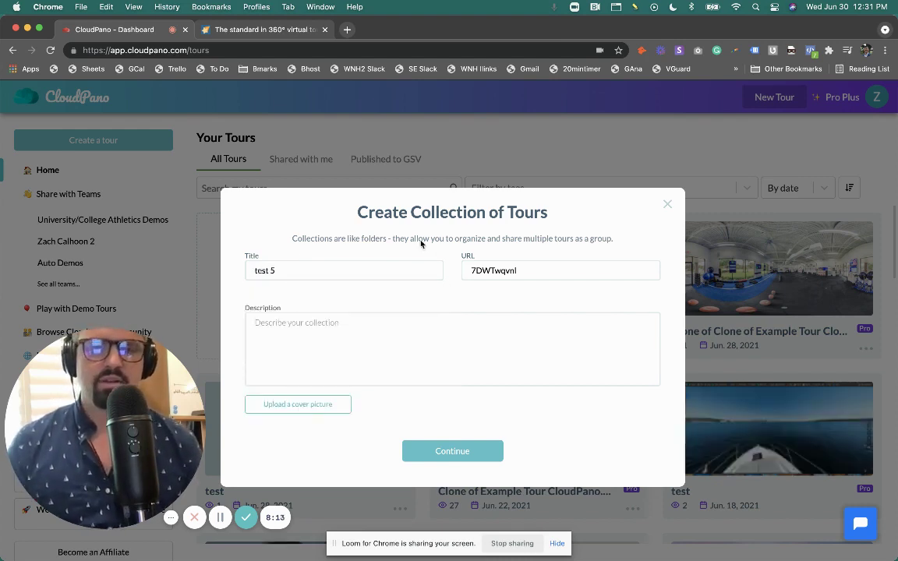
click(473, 365)
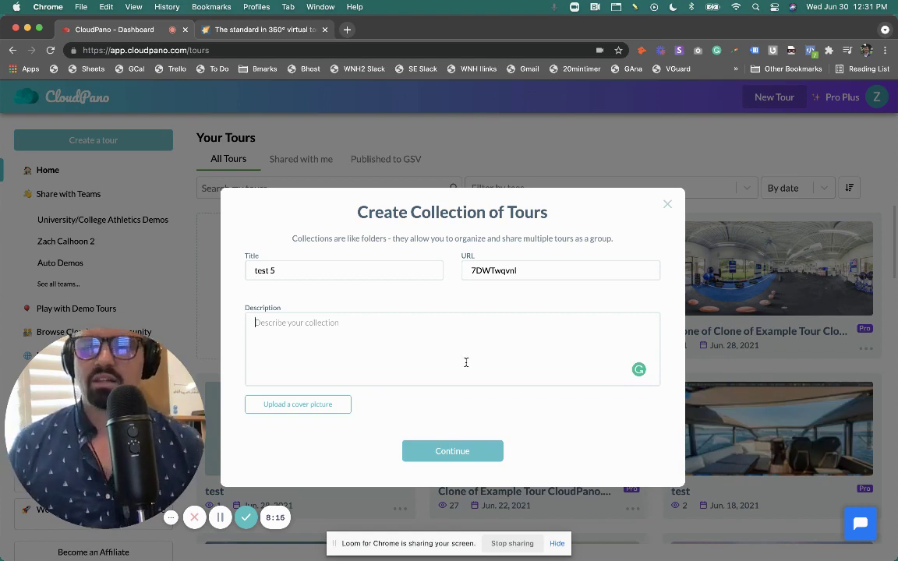
click(497, 451)
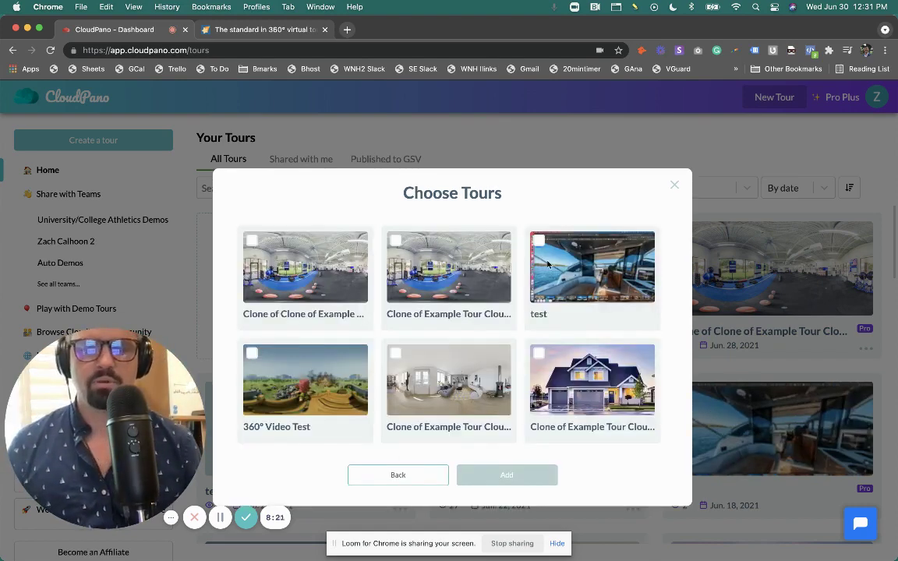
- Add the two cloned gym example tours and the boat tour named "test" to the collection
click(253, 241)
click(396, 242)
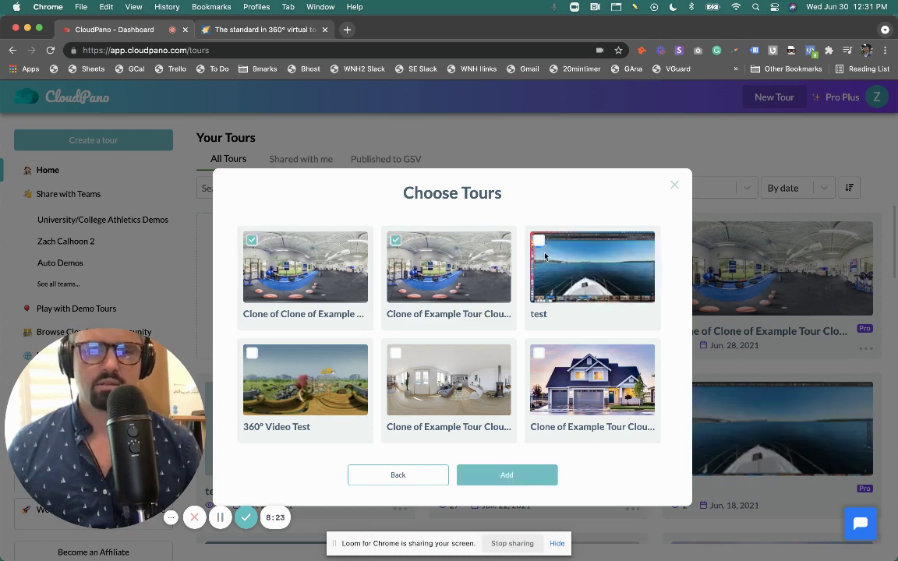
click(541, 243)
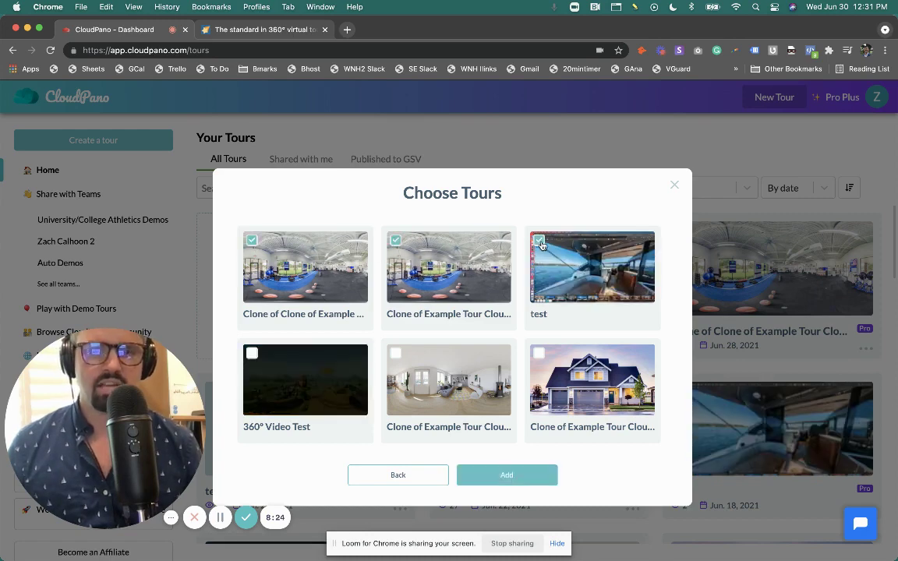
click(526, 481)
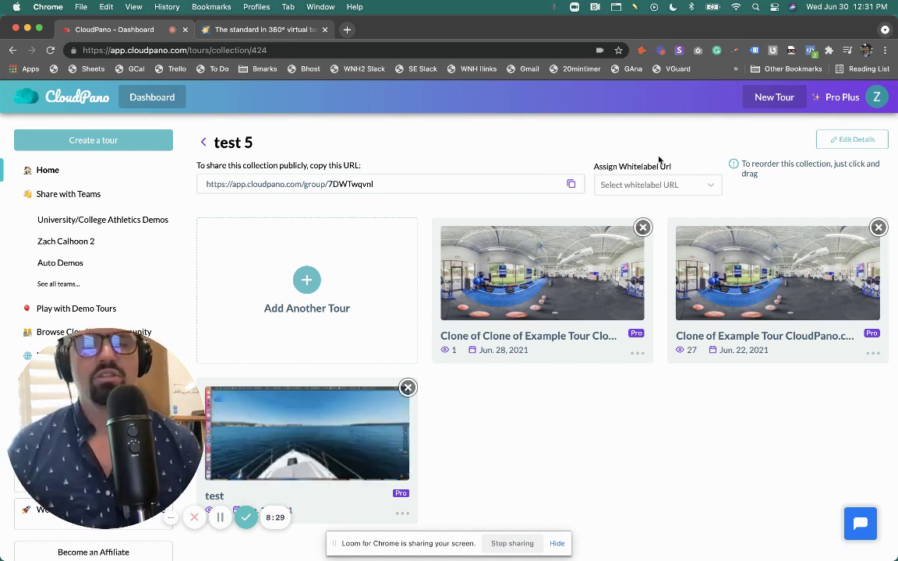
- Assign the view.virtualtourprofit.com whitelabel URL to the collection and move the Jun. 22, 2021 gym clone ahead of the Jun. 28, 2021 clone
click(680, 184)
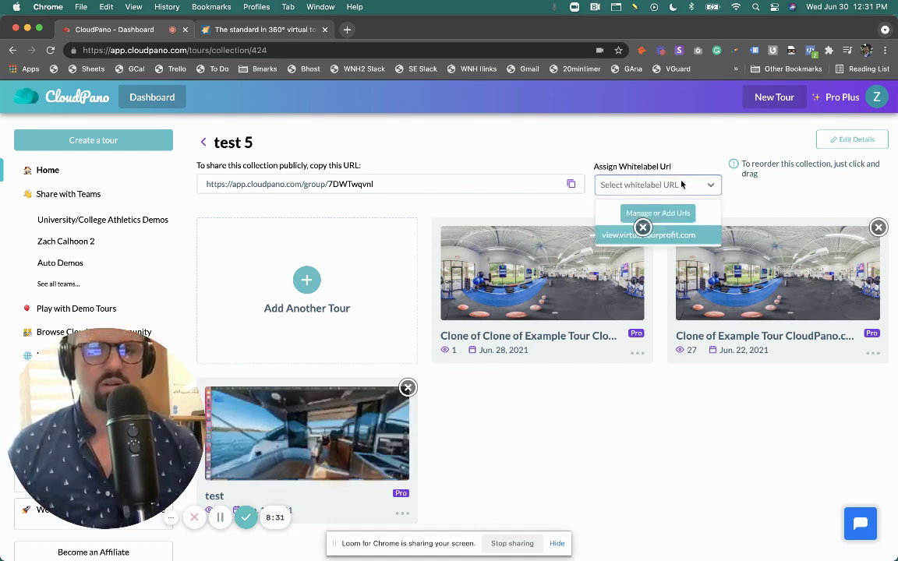
click(680, 236)
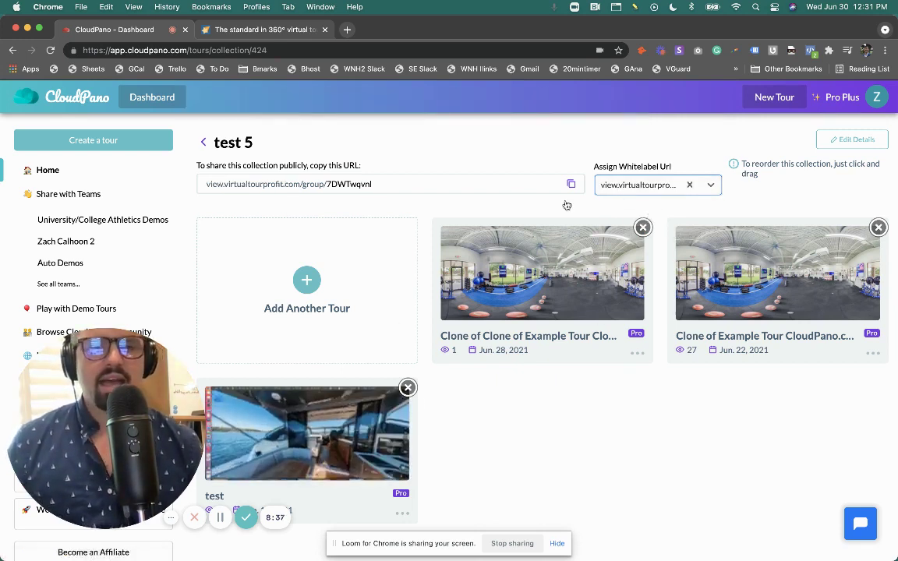
mouse_move(811, 269)
mouse_down()
mouse_move(701, 243)
mouse_move(594, 263)
mouse_up()
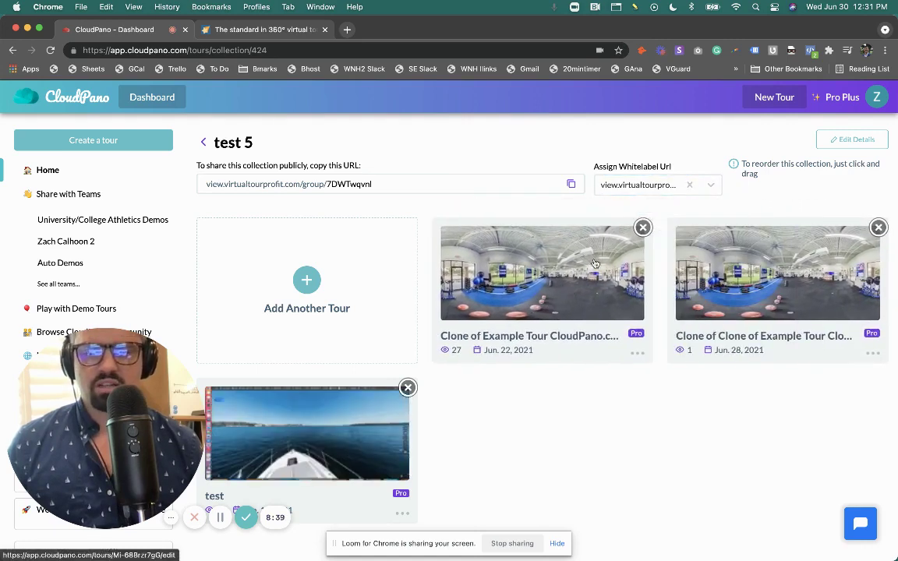
mouse_move(308, 429)
mouse_down()
mouse_move(460, 278)
mouse_move(514, 258)
mouse_move(568, 285)
mouse_move(502, 390)
mouse_up()
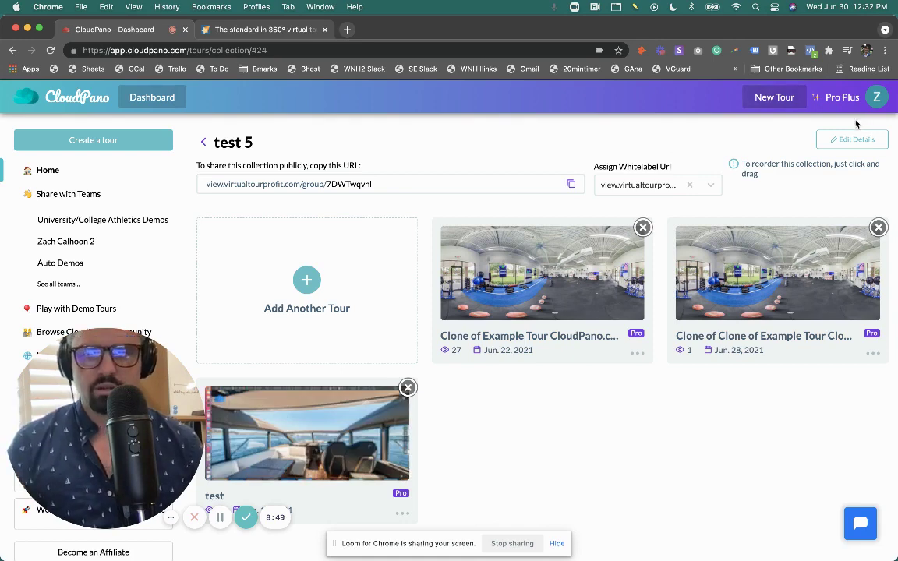
- Copy the collection's public sharing URL and open it in a new browser tab
click(570, 185)
click(347, 28)
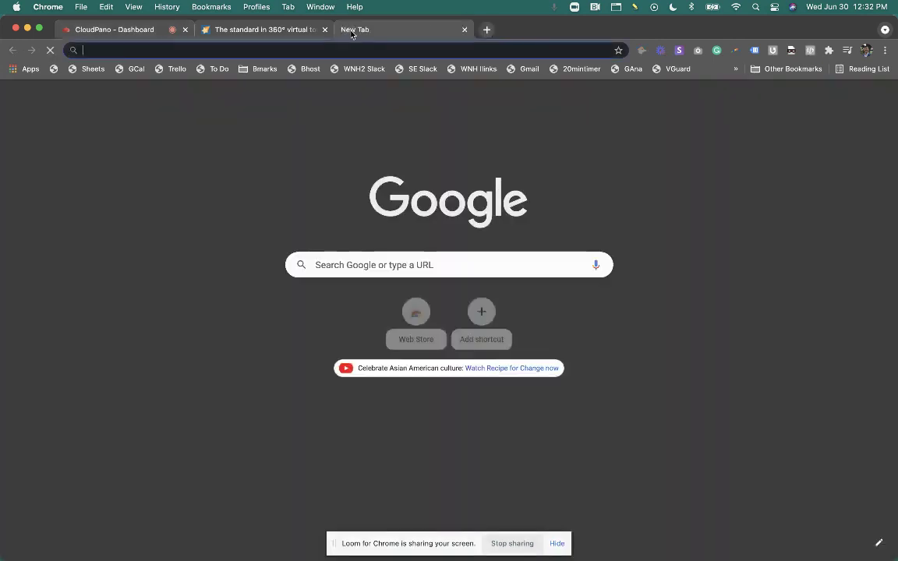
key(super+v)
key(Return)
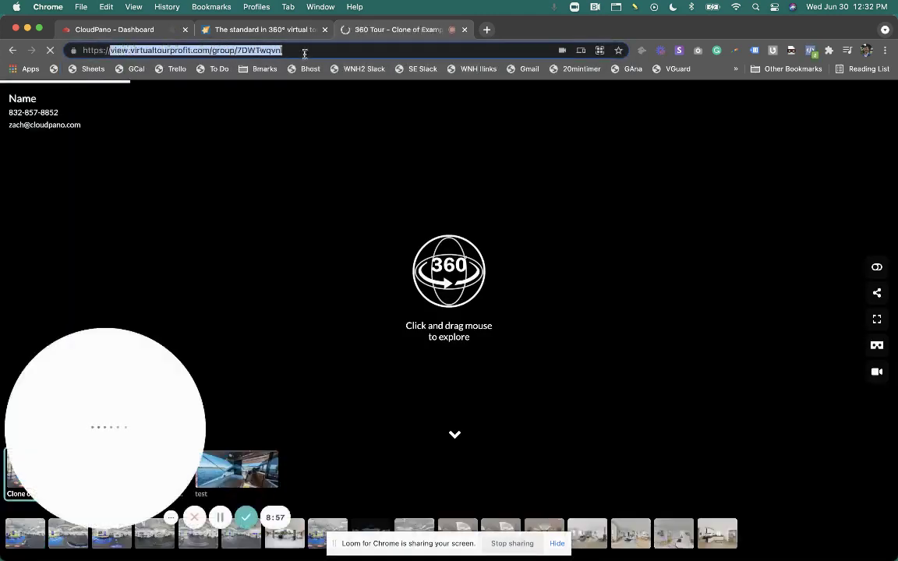
- Examine the group part of the collection's whitelabel address and look around the gym scene of its first tour
drag(212, 49, 285, 50)
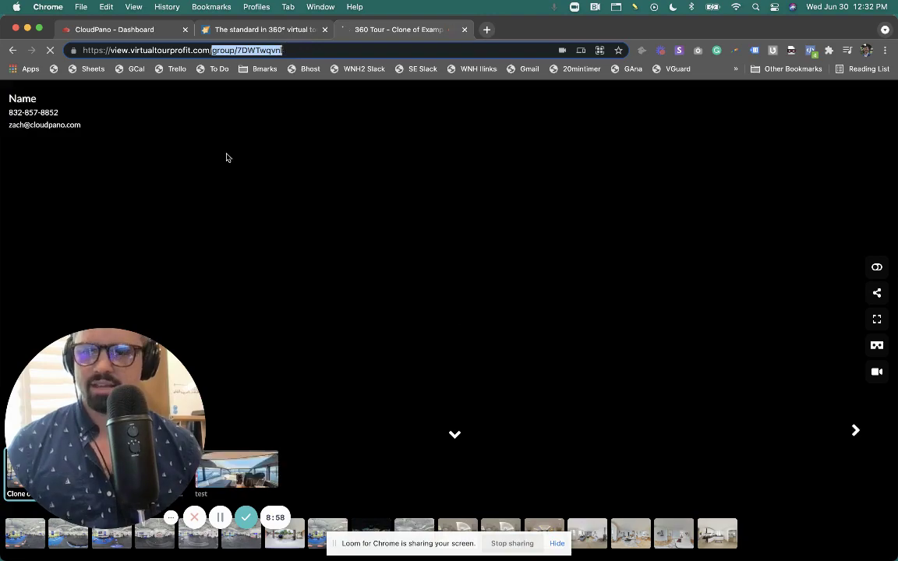
click(212, 311)
drag(212, 311, 829, 99)
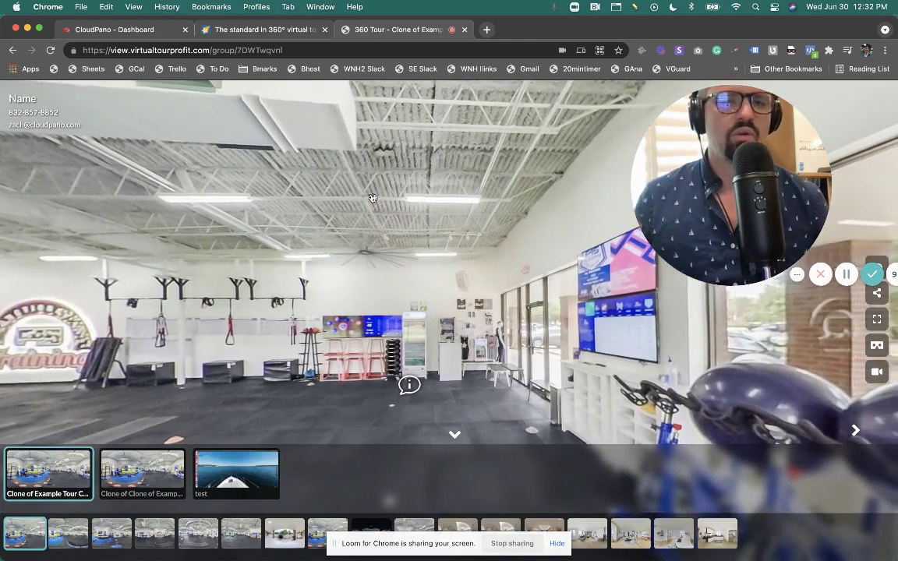
drag(750, 189, 684, 225)
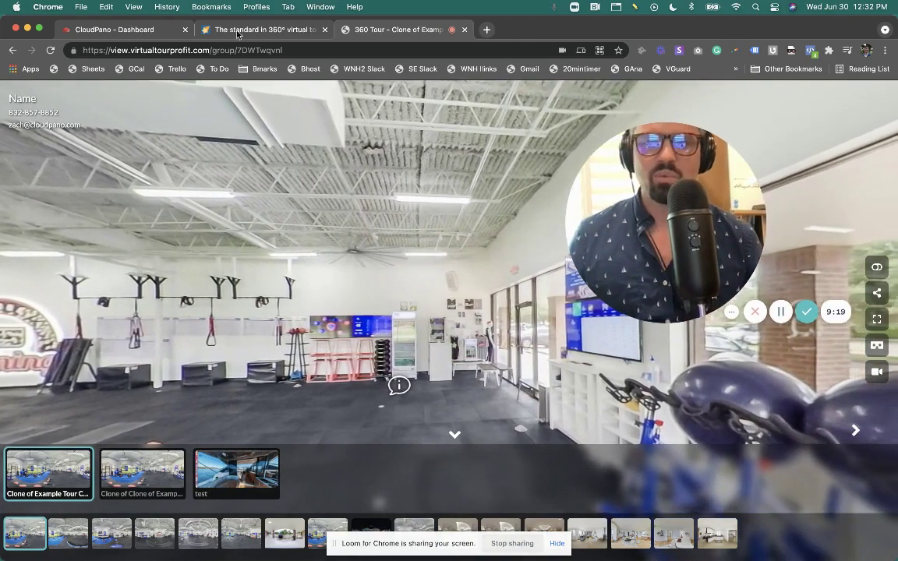
drag(288, 188, 435, 264)
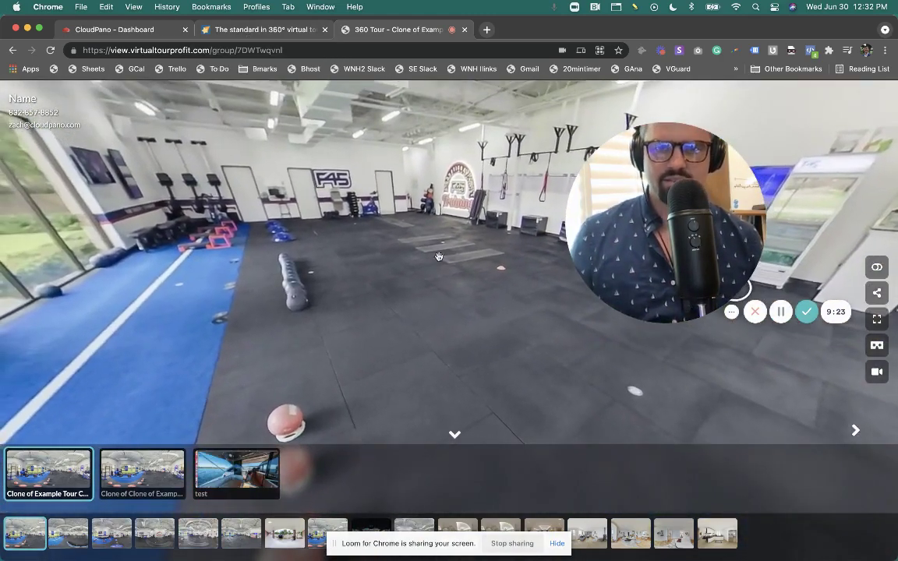
drag(615, 175, 592, 141)
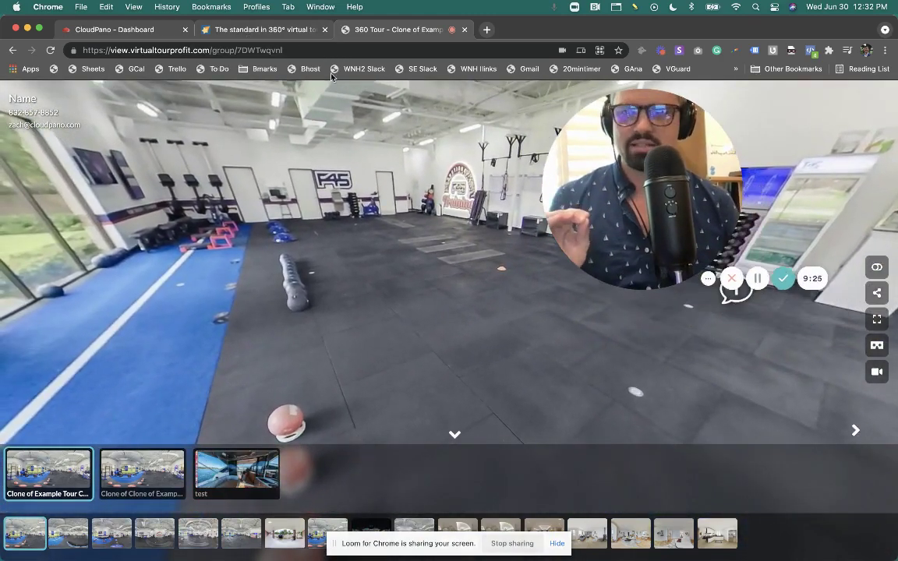
- Review the CloudPano home page, including the How CloudPano Works section, with a brief check back on the test 5 collection
click(263, 31)
scroll(380, 341, up, 10)
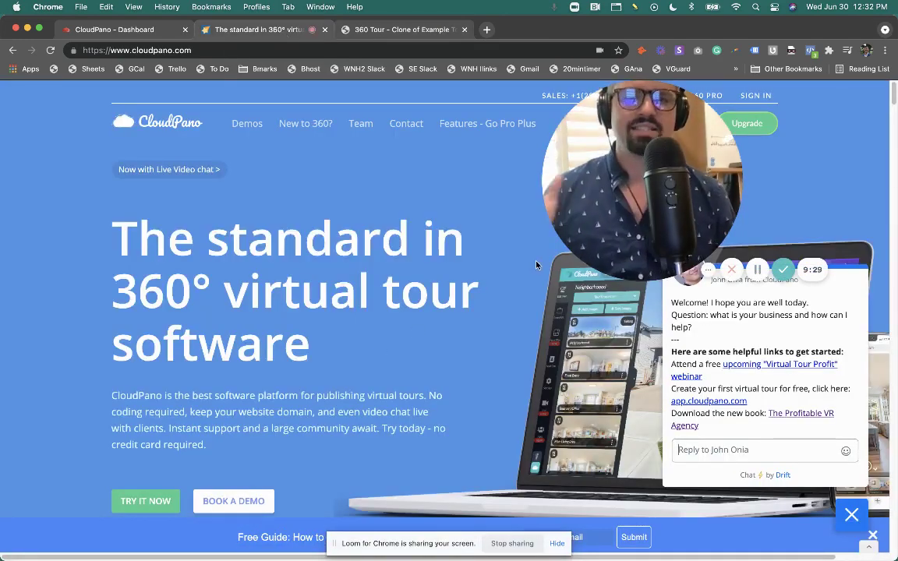
drag(603, 199, 621, 286)
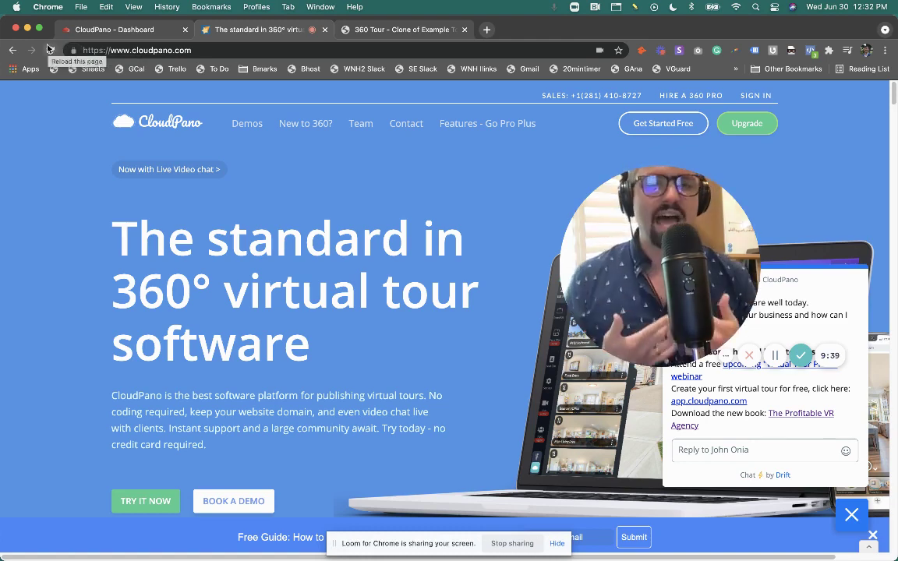
scroll(164, 246, down, 10)
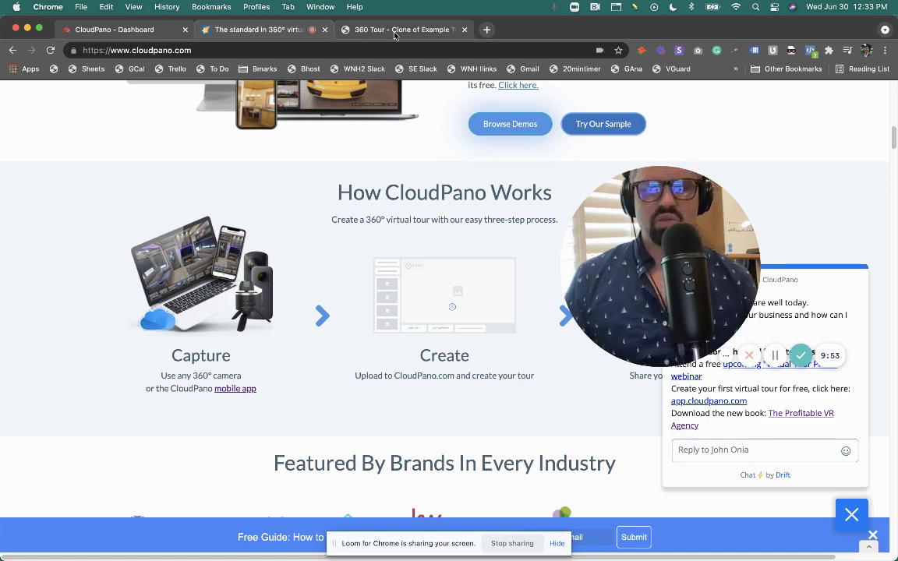
click(168, 30)
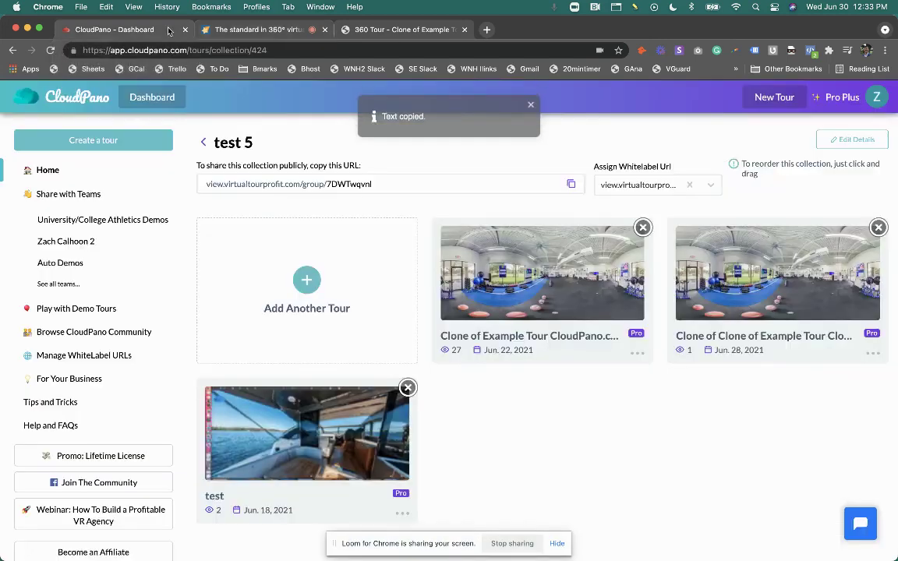
click(239, 33)
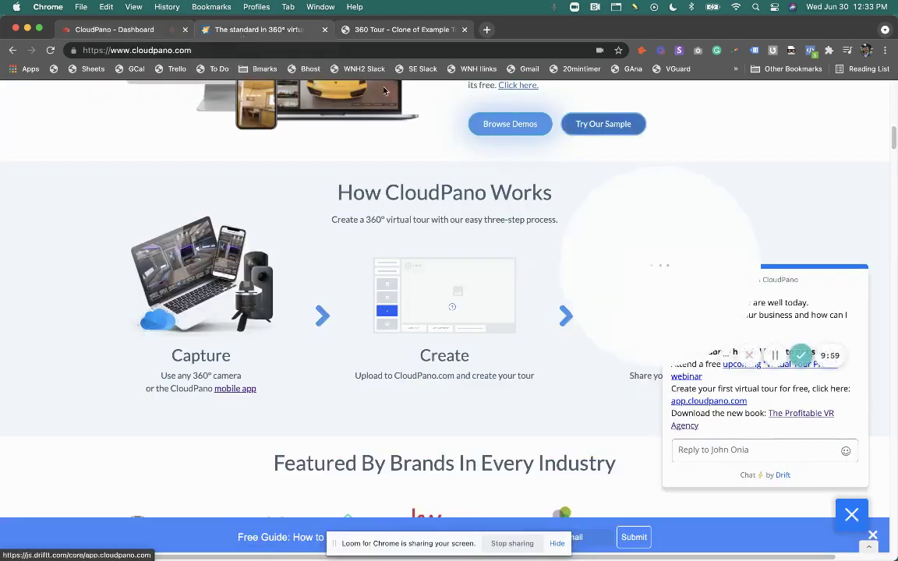
drag(287, 234, 293, 378)
click(311, 325)
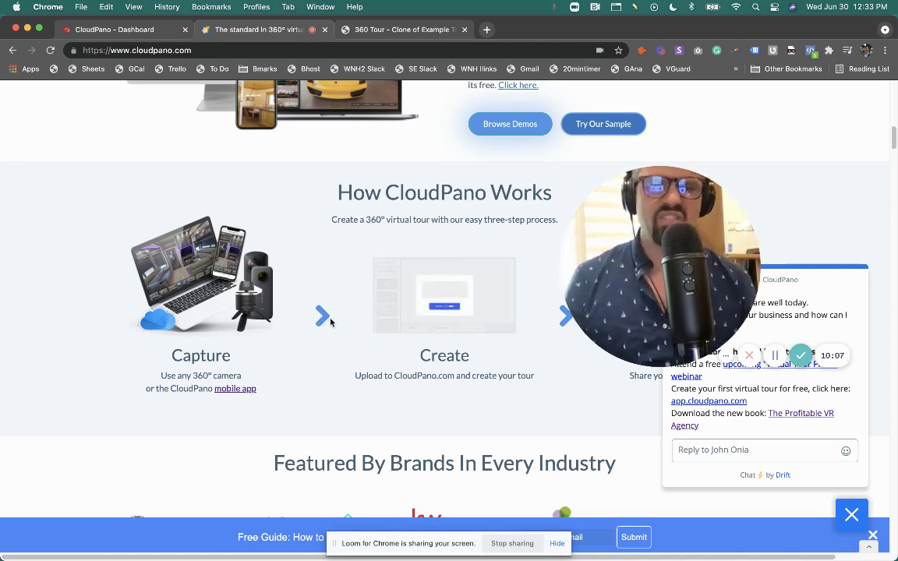
scroll(328, 296, up, 3)
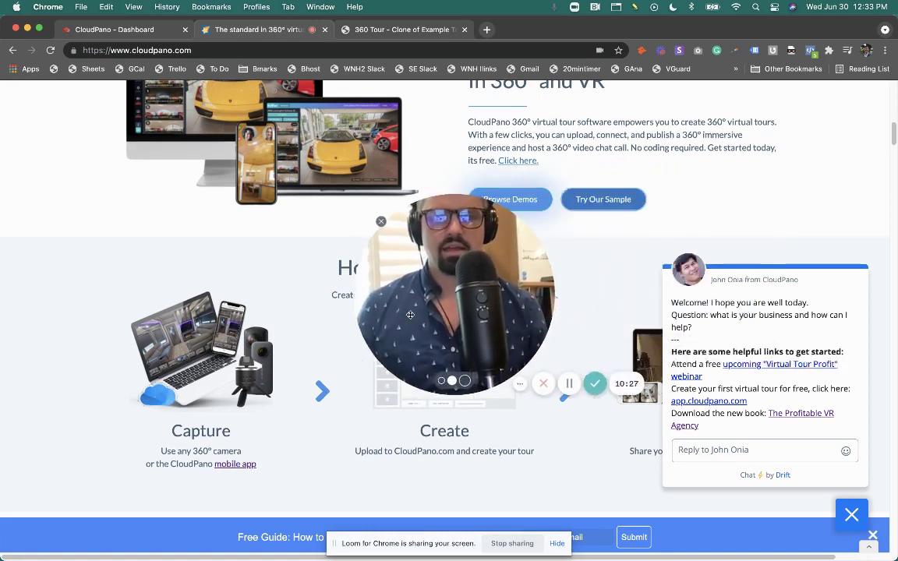
scroll(260, 382, up, 10)
drag(455, 310, 106, 421)
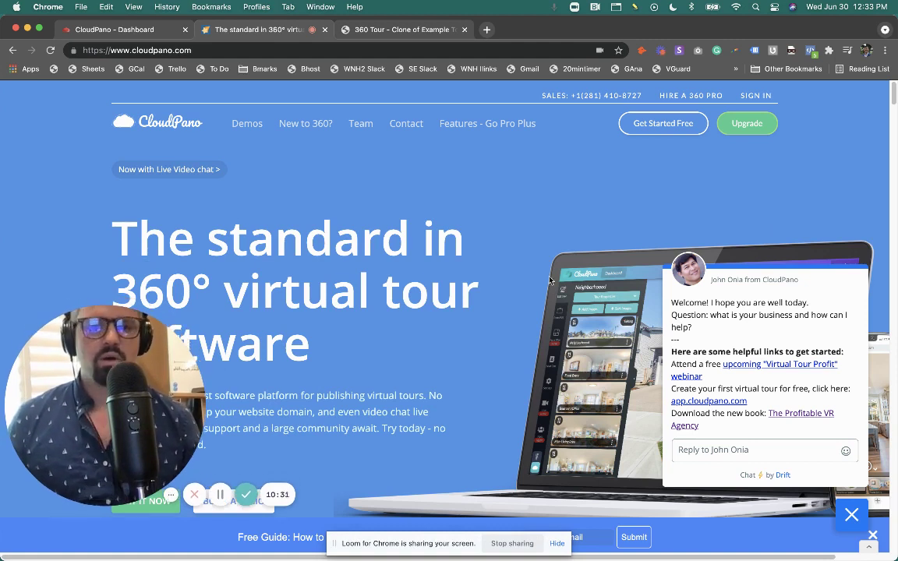
- Open The Profitable VR Agency book link from the home page chat and read through the Virtual Tour Profit Book sales page
click(809, 419)
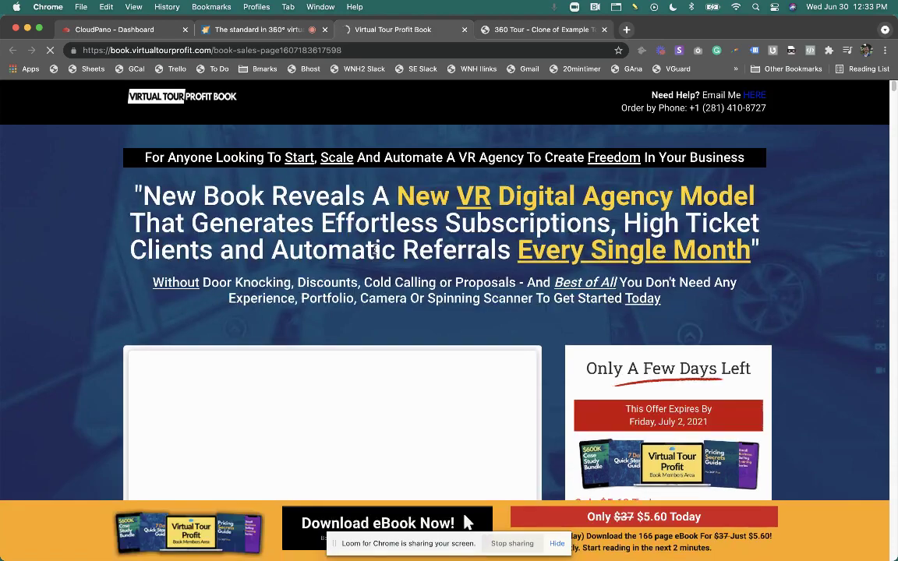
scroll(355, 283, down, 10)
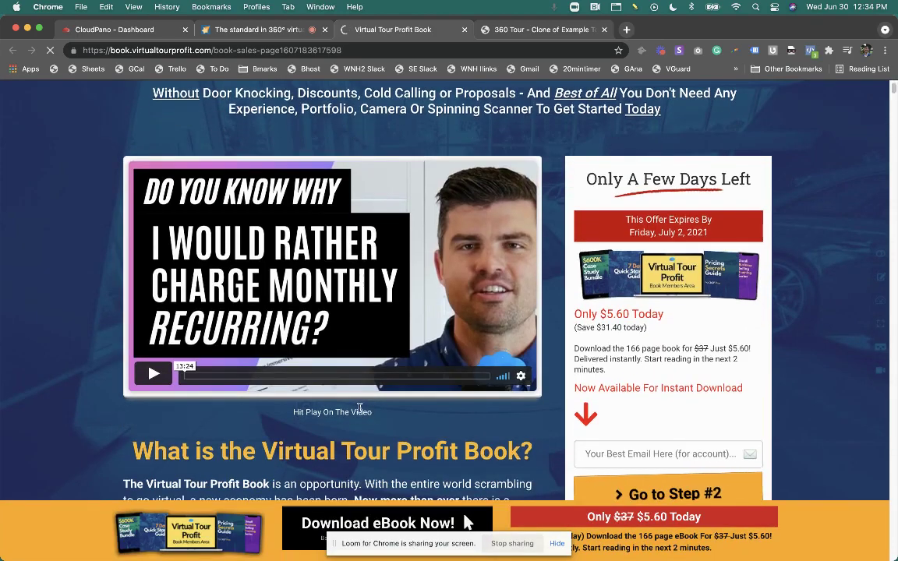
scroll(358, 384, down, 20)
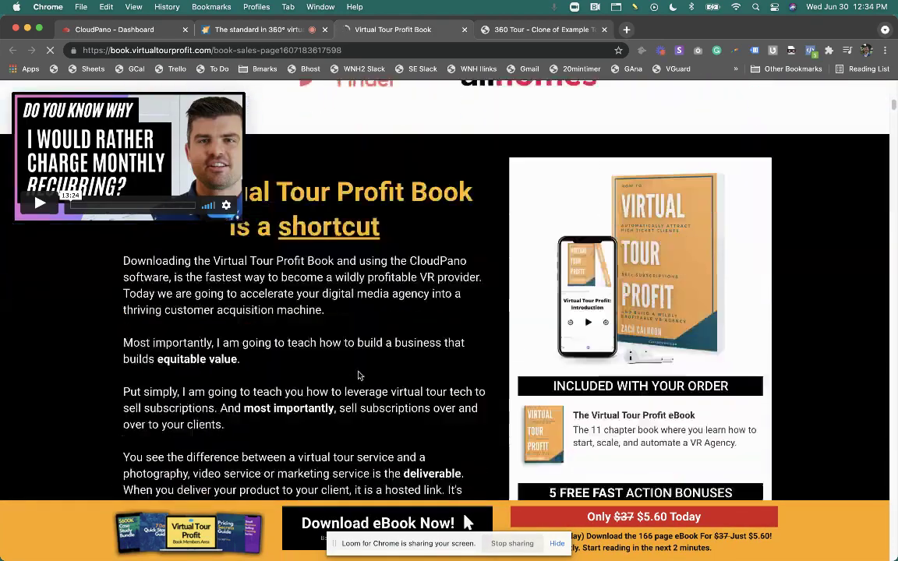
scroll(359, 374, down, 20)
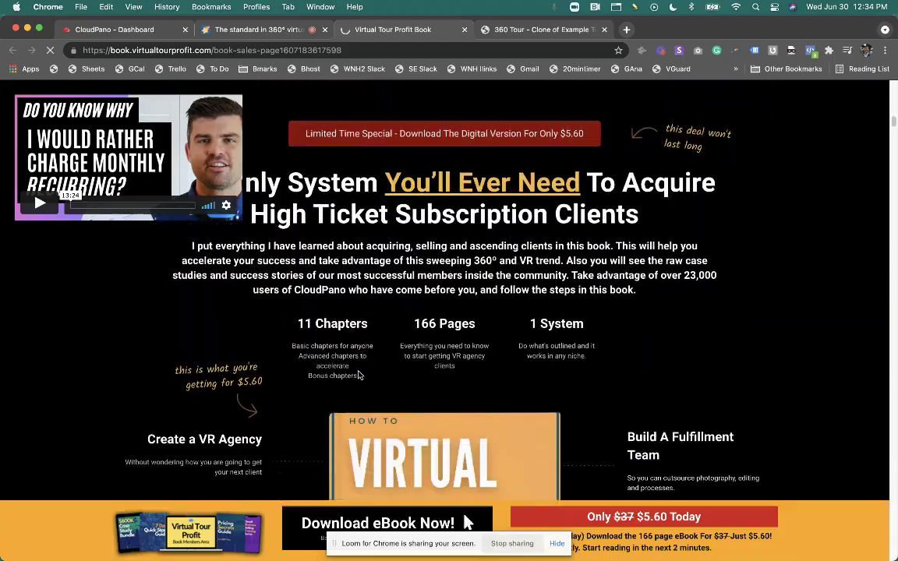
scroll(359, 374, down, 20)
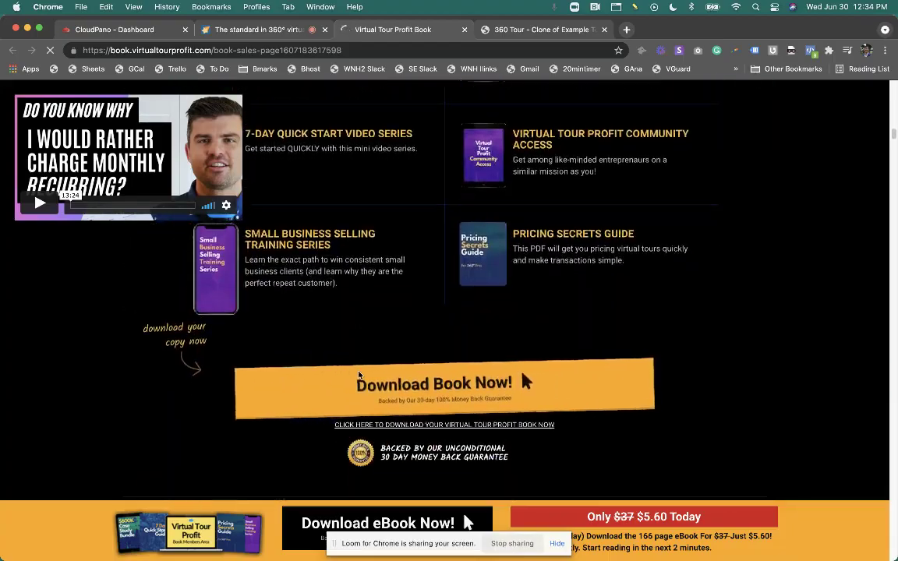
- Continue down the book sales page to the story section with the $200,000 contract email and the chapter highlights
scroll(356, 366, down, 15)
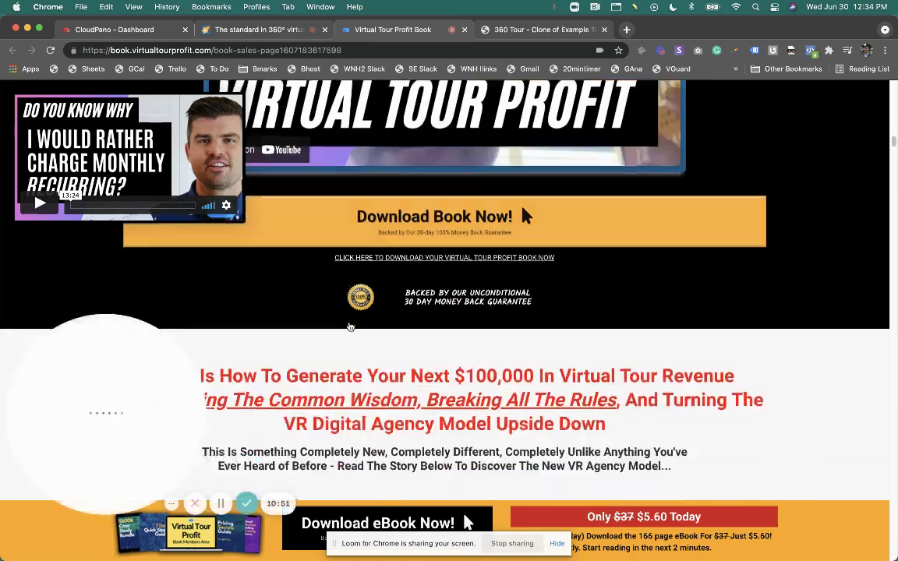
scroll(351, 331, down, 15)
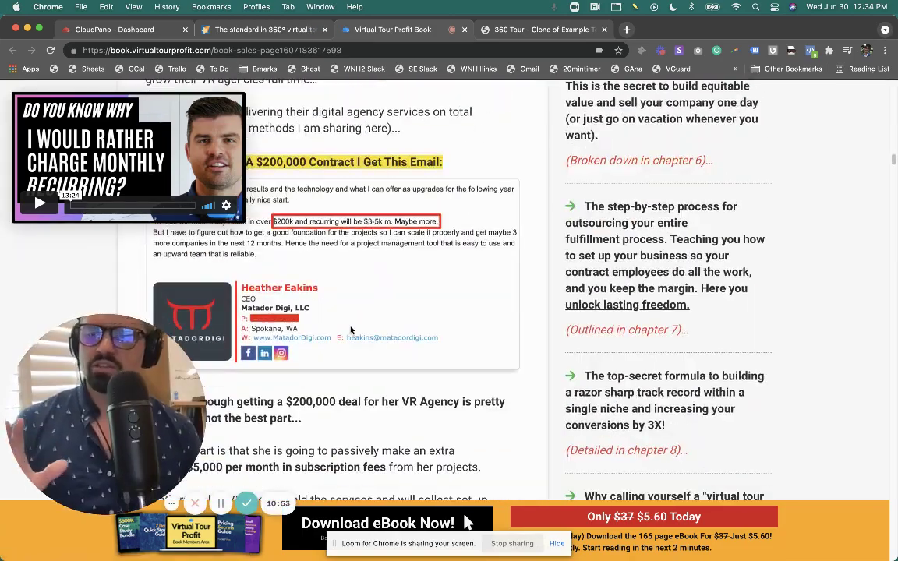
- Open the upcoming "Virtual Tour Profit" webinar link from the CloudPano home page chat and look over the free training page
mouse_move(258, 35)
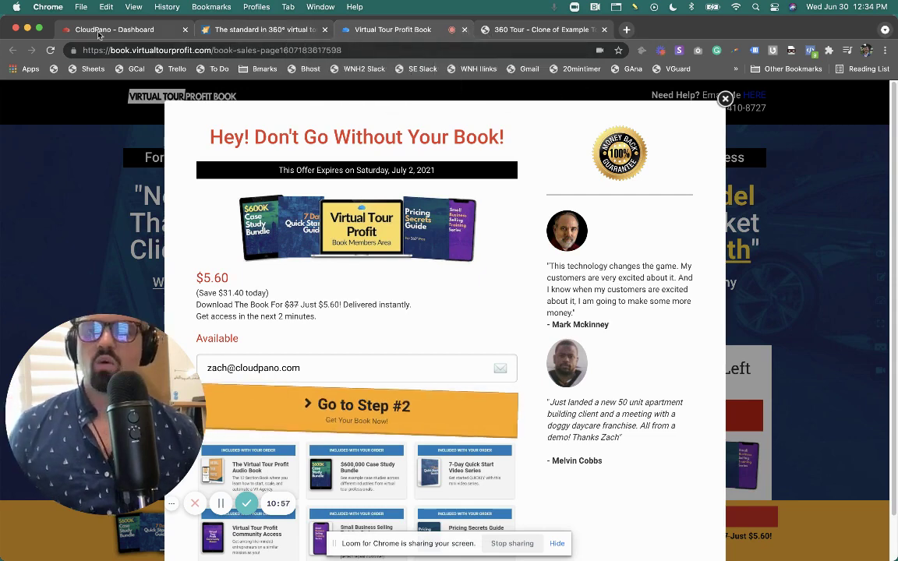
click(262, 29)
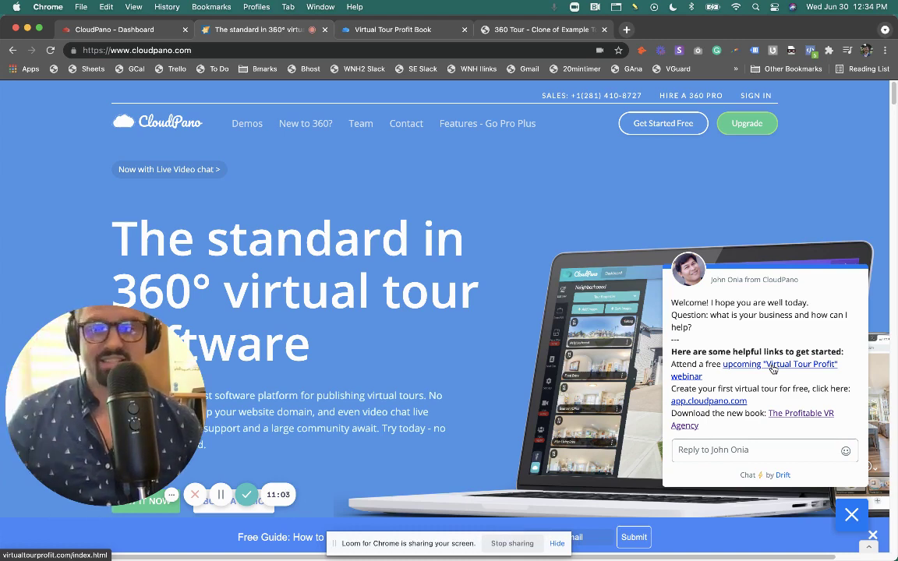
click(773, 369)
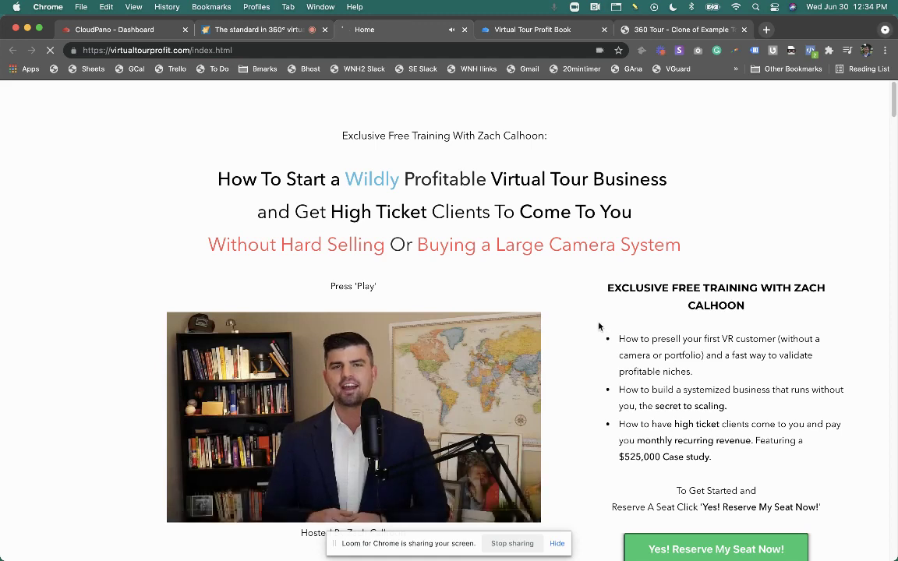
mouse_move(167, 435)
scroll(212, 315, down, 5)
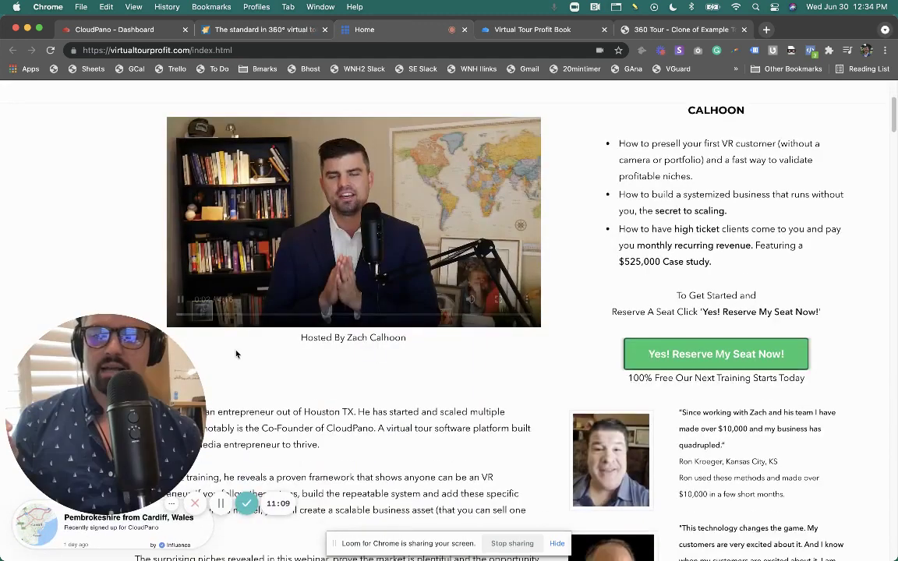
- Return to the CloudPano home page and look over its introduction and the press logos below it
click(267, 31)
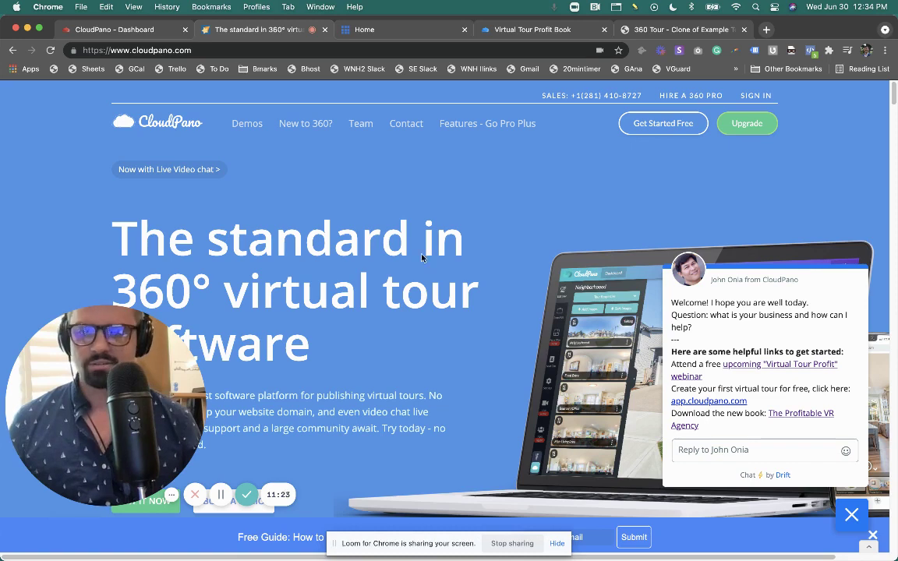
scroll(436, 269, down, 5)
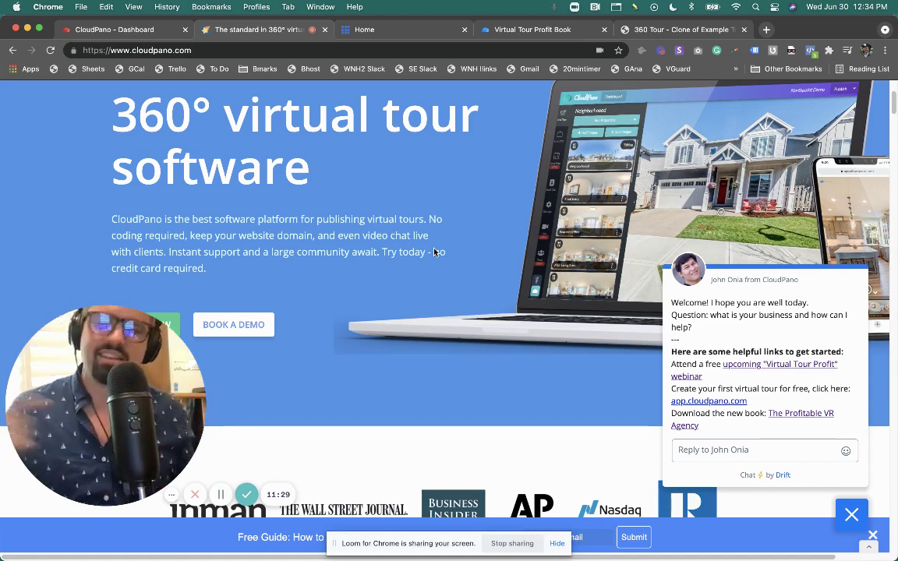
scroll(318, 245, down, 4)
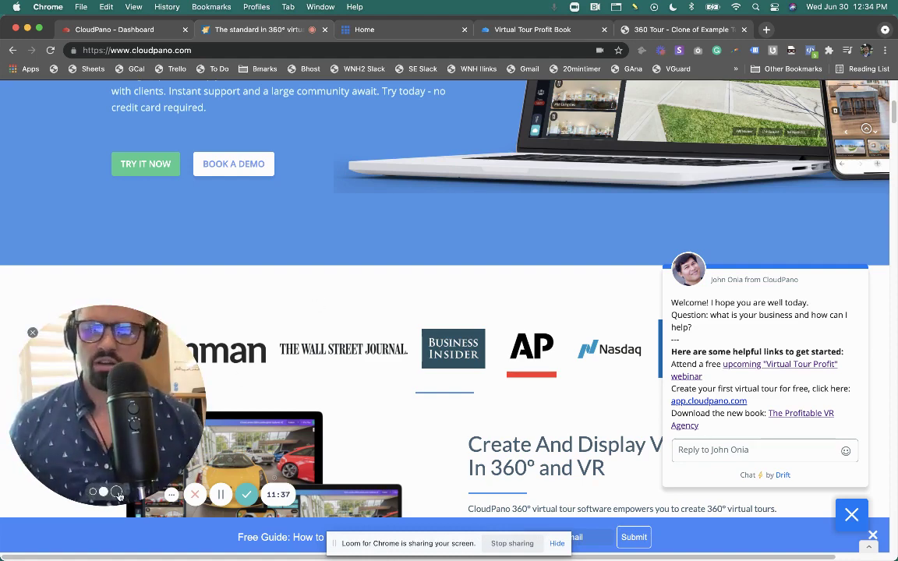
click(116, 493)
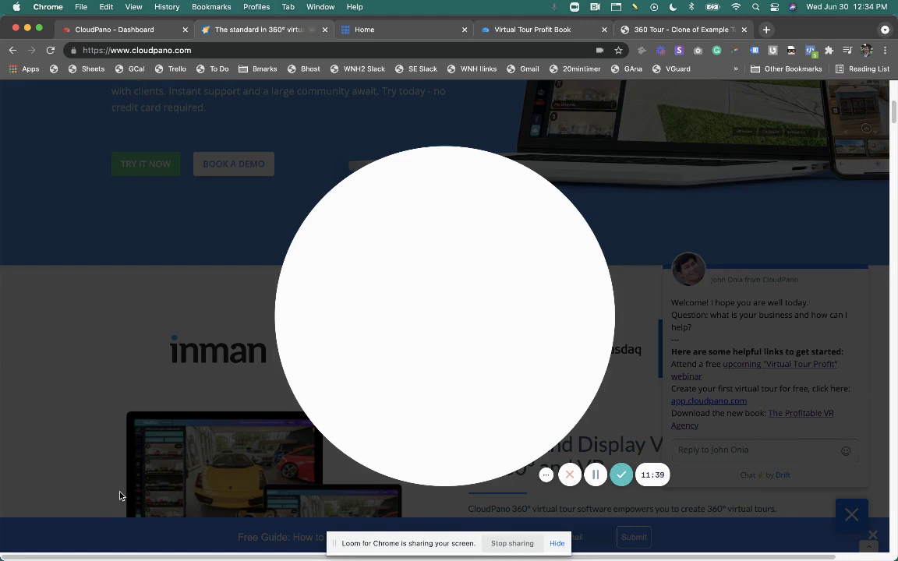